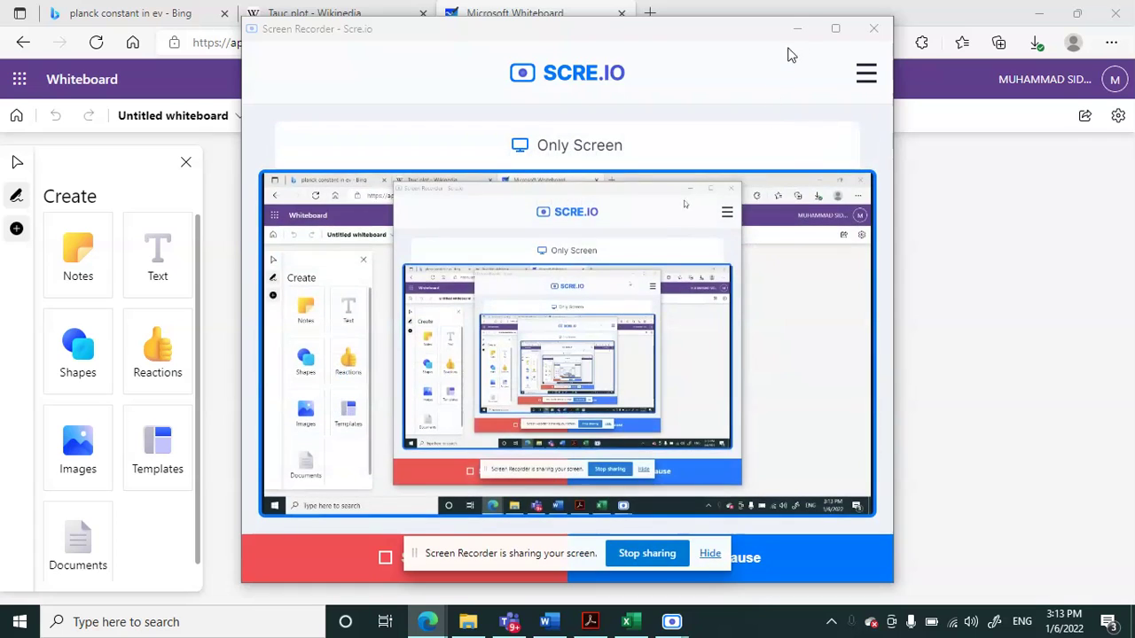
# Minimize the Scre.io recorder window and hide its 'Screen Recorder is sharing your screen' banner.
pyautogui.click(797, 29)
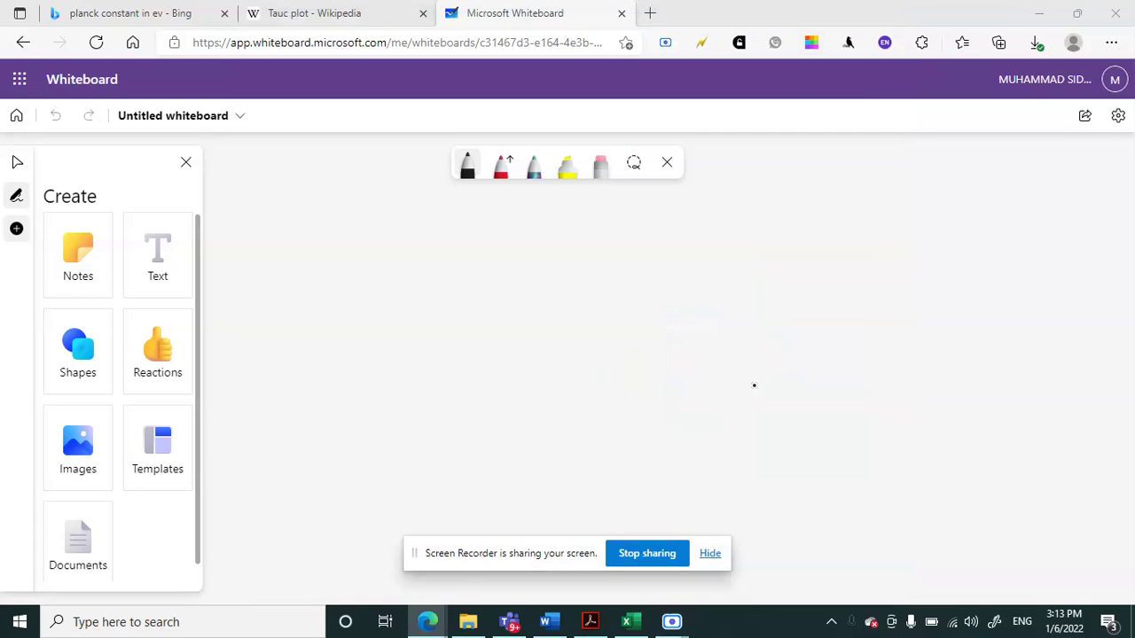
pyautogui.click(708, 556)
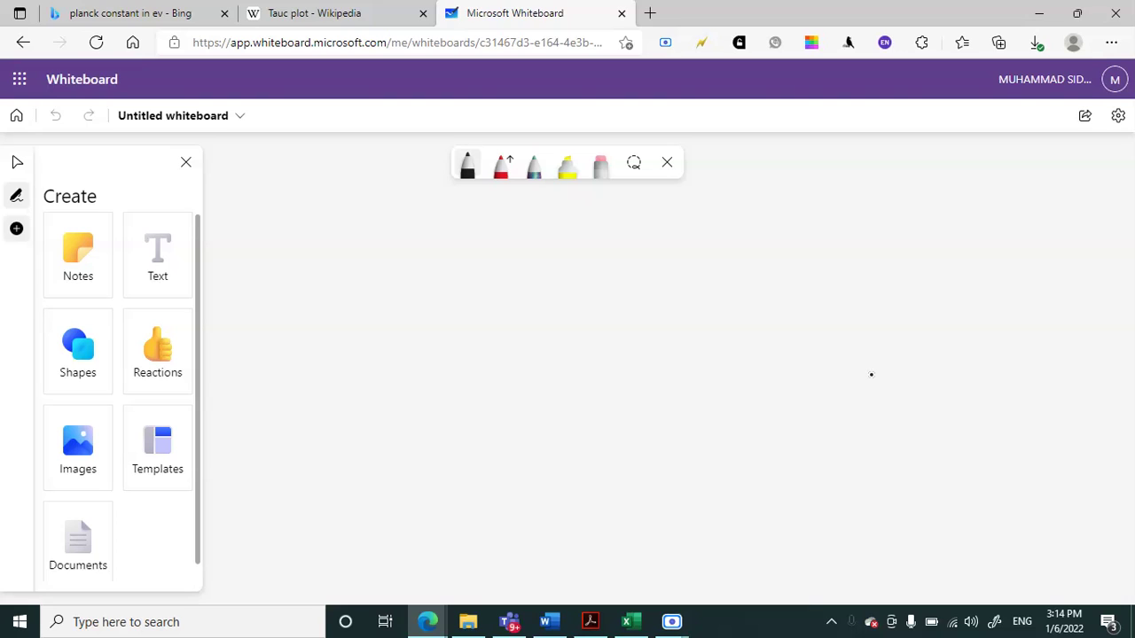
# Handwrite the heading 'K-M, Tauc Calculation' across the top of the board.
pyautogui.moveTo(383, 192)
pyautogui.mouseDown()
pyautogui.moveTo(384, 236)
pyautogui.moveTo(428, 220)
pyautogui.moveTo(489, 231)
pyautogui.moveTo(507, 249)
pyautogui.mouseUp()
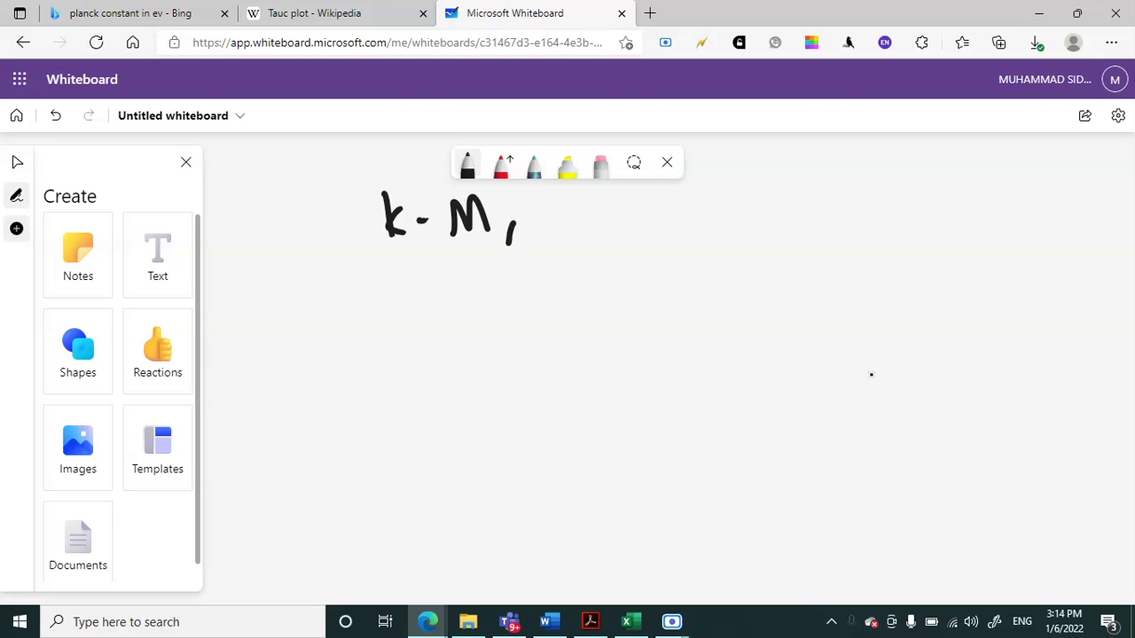
pyautogui.moveTo(530, 208); pyautogui.dragTo(529, 245)
pyautogui.moveTo(519, 207)
pyautogui.mouseDown()
pyautogui.moveTo(541, 201)
pyautogui.moveTo(569, 238)
pyautogui.moveTo(587, 236)
pyautogui.mouseUp()
pyautogui.moveTo(605, 204)
pyautogui.mouseDown()
pyautogui.moveTo(596, 234)
pyautogui.moveTo(668, 232)
pyautogui.mouseUp()
pyautogui.moveTo(681, 194)
pyautogui.mouseDown()
pyautogui.moveTo(680, 232)
pyautogui.moveTo(722, 229)
pyautogui.mouseUp()
pyautogui.moveTo(734, 195)
pyautogui.mouseDown()
pyautogui.moveTo(738, 230)
pyautogui.moveTo(770, 225)
pyautogui.mouseUp()
pyautogui.moveTo(771, 198)
pyautogui.mouseDown()
pyautogui.moveTo(784, 188)
pyautogui.moveTo(825, 218)
pyautogui.mouseUp()
pyautogui.moveTo(829, 221)
pyautogui.mouseDown()
pyautogui.moveTo(852, 205)
pyautogui.moveTo(860, 225)
pyautogui.mouseUp()
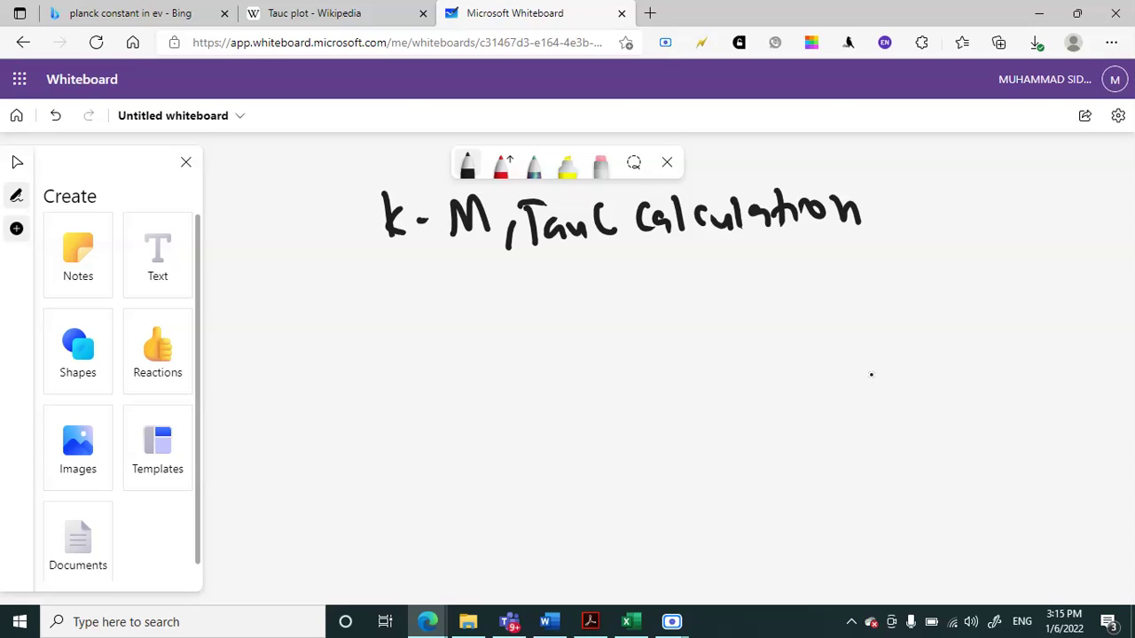
# Write F(R) on the line below the heading.
pyautogui.moveTo(271, 282)
pyautogui.mouseDown()
pyautogui.moveTo(280, 329)
pyautogui.moveTo(295, 281)
pyautogui.moveTo(293, 303)
pyautogui.mouseUp()
pyautogui.moveTo(316, 284)
pyautogui.mouseDown()
pyautogui.moveTo(312, 317)
pyautogui.moveTo(328, 317)
pyautogui.mouseUp()
pyautogui.moveTo(330, 285); pyautogui.dragTo(355, 314)
pyautogui.moveTo(359, 271); pyautogui.dragTo(370, 323)
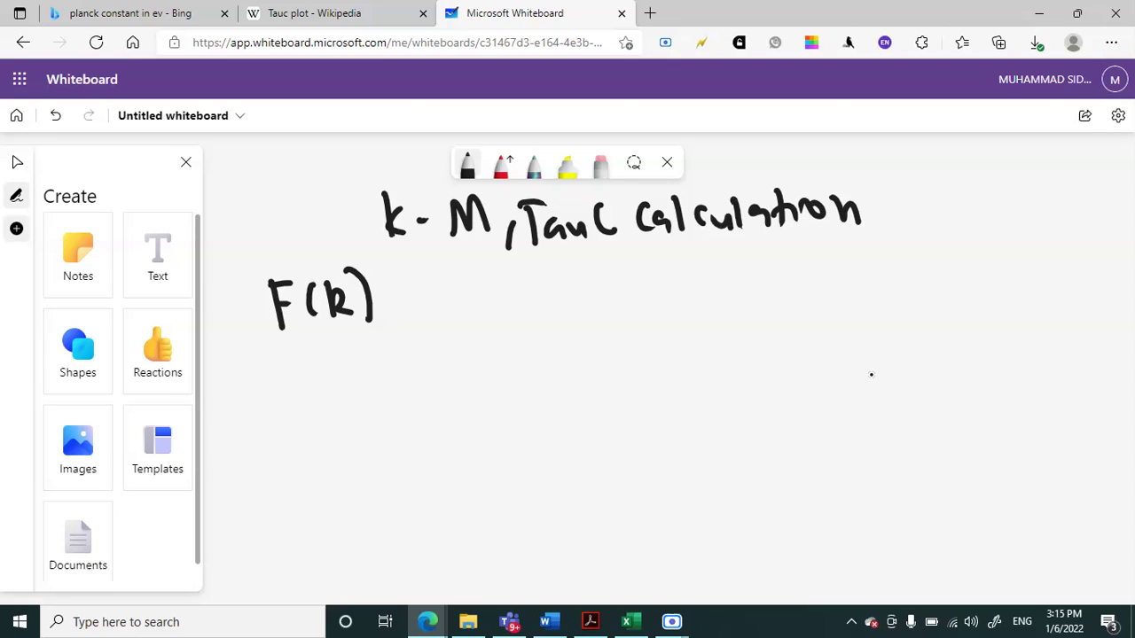
# Extend F(R) into the equation (F(R)hν)^n = hν − Eopt.
pyautogui.moveTo(382, 274)
pyautogui.mouseDown()
pyautogui.moveTo(384, 314)
pyautogui.moveTo(402, 314)
pyautogui.moveTo(424, 276)
pyautogui.moveTo(456, 321)
pyautogui.mouseUp()
pyautogui.moveTo(276, 278); pyautogui.dragTo(259, 341)
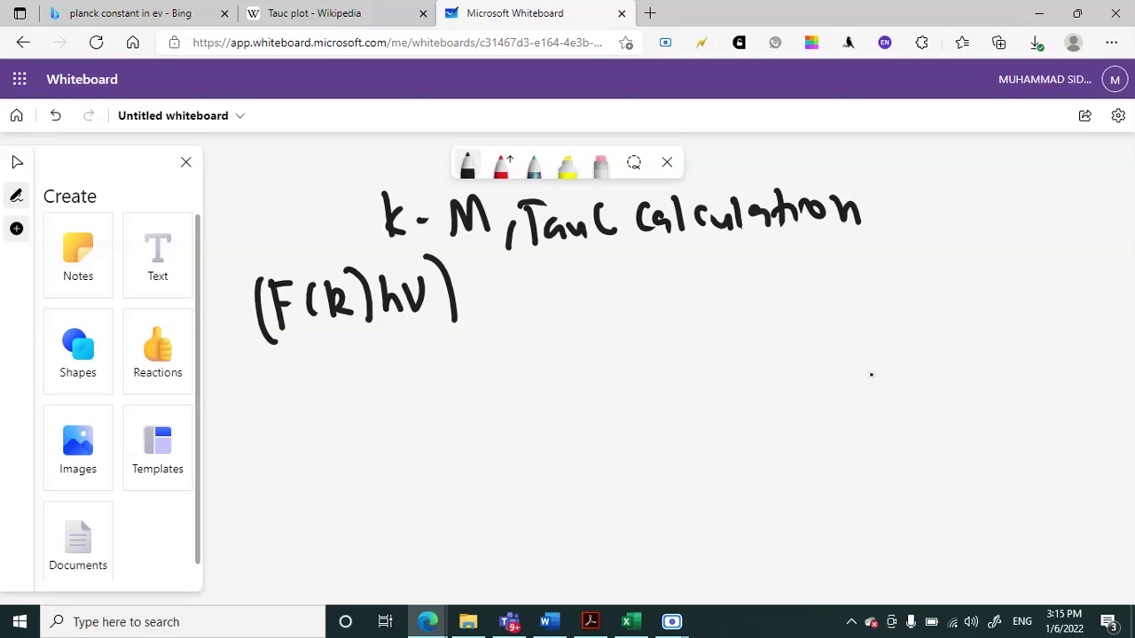
pyautogui.moveTo(459, 266); pyautogui.dragTo(507, 285)
pyautogui.moveTo(500, 292); pyautogui.dragTo(507, 292)
pyautogui.moveTo(545, 257)
pyautogui.mouseDown()
pyautogui.moveTo(569, 298)
pyautogui.moveTo(603, 261)
pyautogui.moveTo(670, 307)
pyautogui.moveTo(680, 290)
pyautogui.moveTo(700, 298)
pyautogui.mouseUp()
pyautogui.moveTo(718, 275)
pyautogui.mouseDown()
pyautogui.moveTo(720, 306)
pyautogui.moveTo(730, 287)
pyautogui.mouseUp()
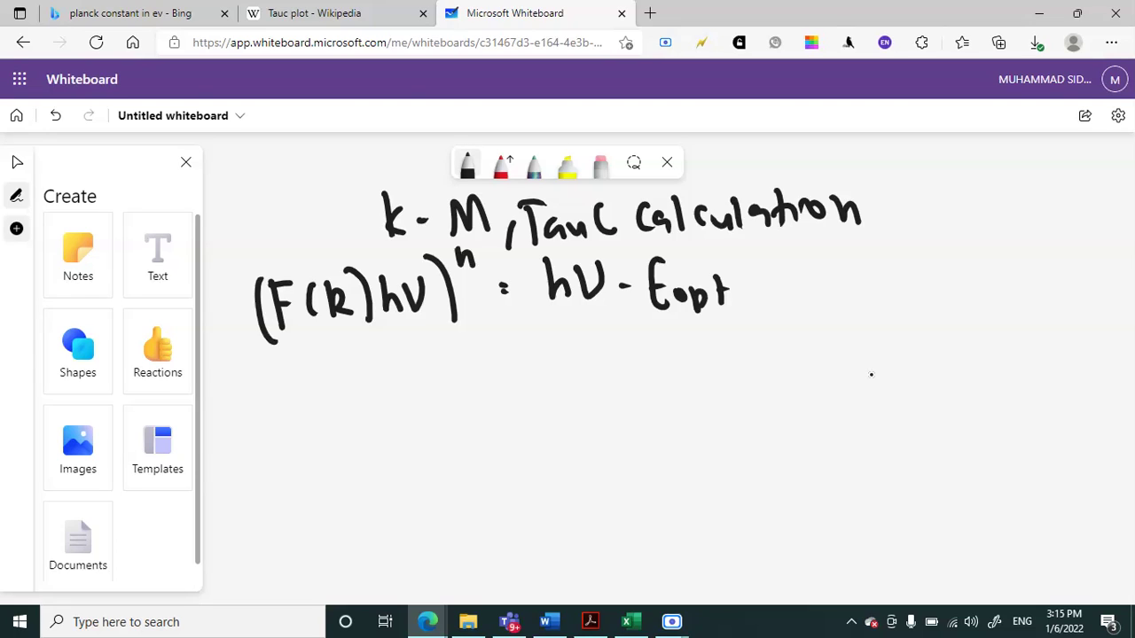
# Write (F(R)hν)^2 = 0 on a new line below the first equation.
pyautogui.moveTo(275, 376)
pyautogui.mouseDown()
pyautogui.moveTo(280, 417)
pyautogui.moveTo(293, 377)
pyautogui.mouseUp()
pyautogui.moveTo(312, 379)
pyautogui.mouseDown()
pyautogui.moveTo(305, 409)
pyautogui.moveTo(348, 408)
pyautogui.mouseUp()
pyautogui.moveTo(358, 369)
pyautogui.mouseDown()
pyautogui.moveTo(366, 399)
pyautogui.moveTo(379, 405)
pyautogui.mouseUp()
pyautogui.moveTo(380, 376)
pyautogui.mouseDown()
pyautogui.moveTo(399, 372)
pyautogui.moveTo(415, 398)
pyautogui.mouseUp()
pyautogui.moveTo(269, 367); pyautogui.dragTo(275, 431)
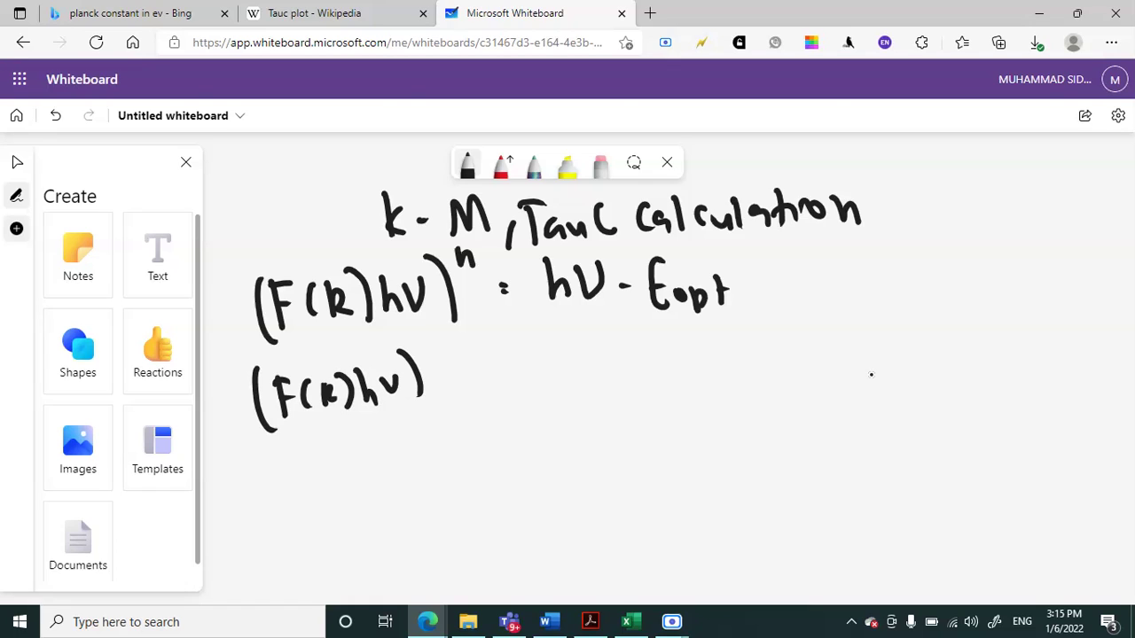
pyautogui.moveTo(418, 340); pyautogui.dragTo(501, 353)
pyautogui.click(466, 372)
pyautogui.click(469, 384)
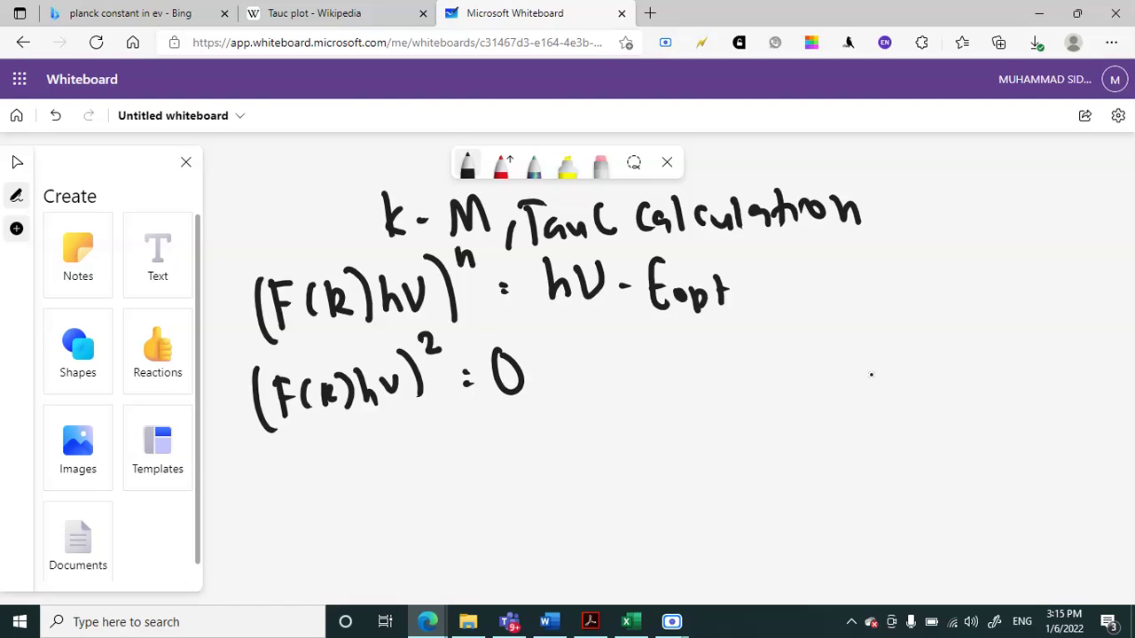
# Finish the second line with ', Eopt = hν' and prefix it with 'If'.
pyautogui.moveTo(564, 383); pyautogui.dragTo(551, 410)
pyautogui.moveTo(578, 348)
pyautogui.mouseDown()
pyautogui.moveTo(598, 344)
pyautogui.moveTo(594, 390)
pyautogui.moveTo(631, 402)
pyautogui.moveTo(655, 378)
pyautogui.mouseUp()
pyautogui.click(669, 363)
pyautogui.click(671, 373)
pyautogui.moveTo(697, 344); pyautogui.dragTo(713, 385)
pyautogui.moveTo(726, 353)
pyautogui.mouseDown()
pyautogui.moveTo(754, 355)
pyautogui.moveTo(757, 344)
pyautogui.mouseUp()
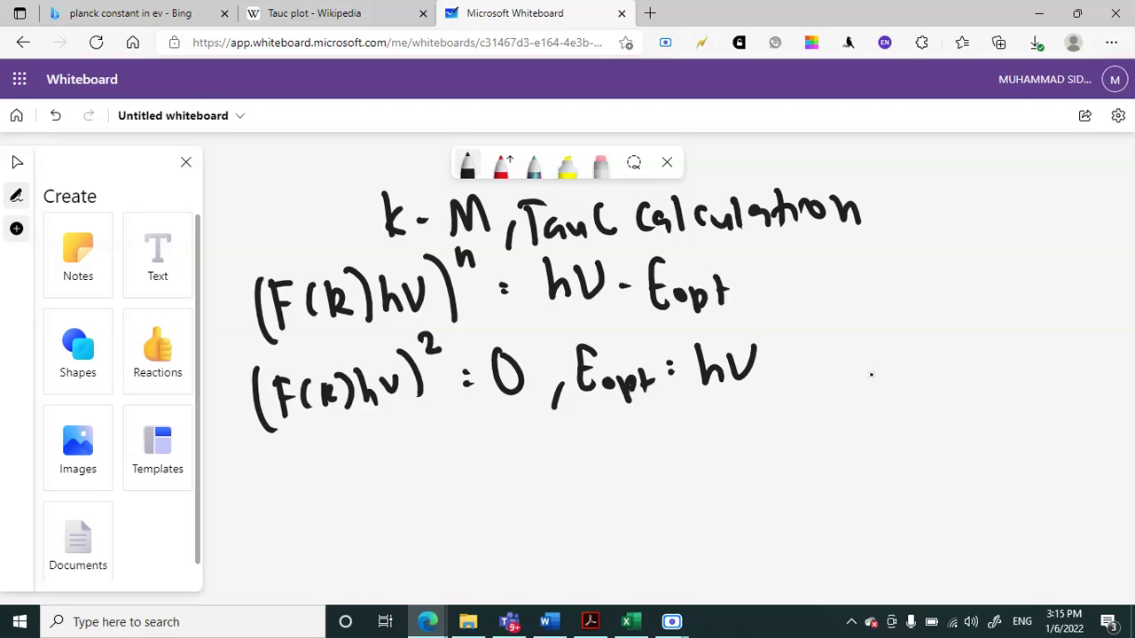
pyautogui.moveTo(227, 338)
pyautogui.mouseDown()
pyautogui.moveTo(221, 374)
pyautogui.moveTo(223, 343)
pyautogui.mouseUp()
pyautogui.moveTo(241, 367); pyautogui.dragTo(245, 382)
pyautogui.moveTo(250, 339); pyautogui.dragTo(235, 379)
pyautogui.moveTo(243, 358); pyautogui.dragTo(250, 358)
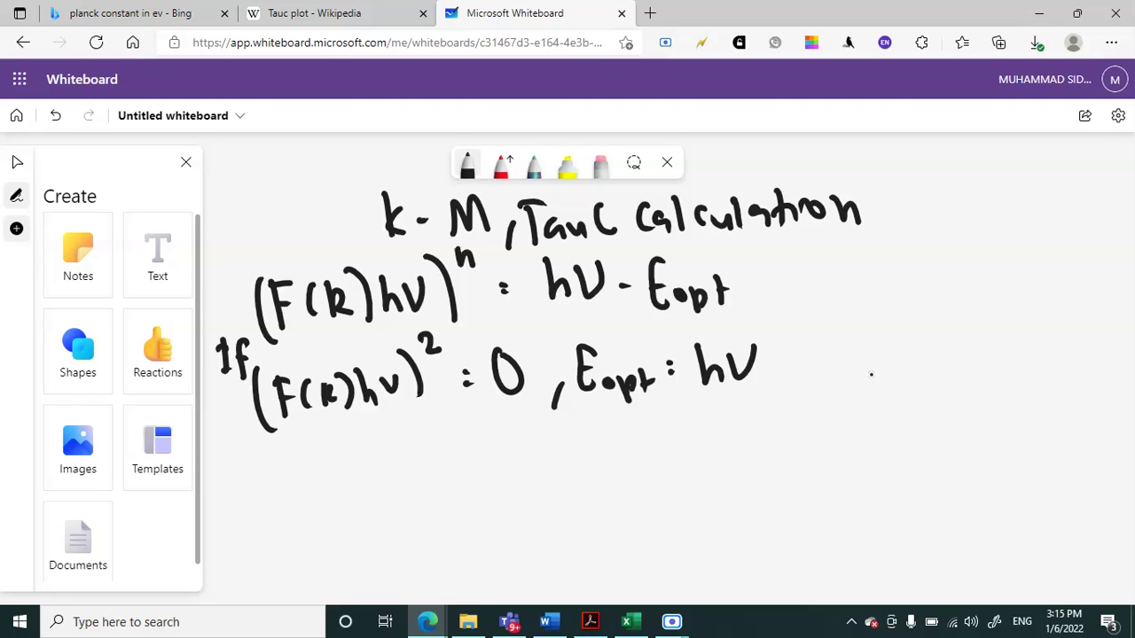
# Mark Eopt with a superscript d and add labels n:2 top-left and n:1/2 below.
pyautogui.moveTo(620, 337); pyautogui.dragTo(624, 354)
pyautogui.moveTo(246, 182)
pyautogui.mouseDown()
pyautogui.moveTo(248, 204)
pyautogui.moveTo(321, 201)
pyautogui.mouseUp()
pyautogui.click(271, 186)
pyautogui.click(273, 198)
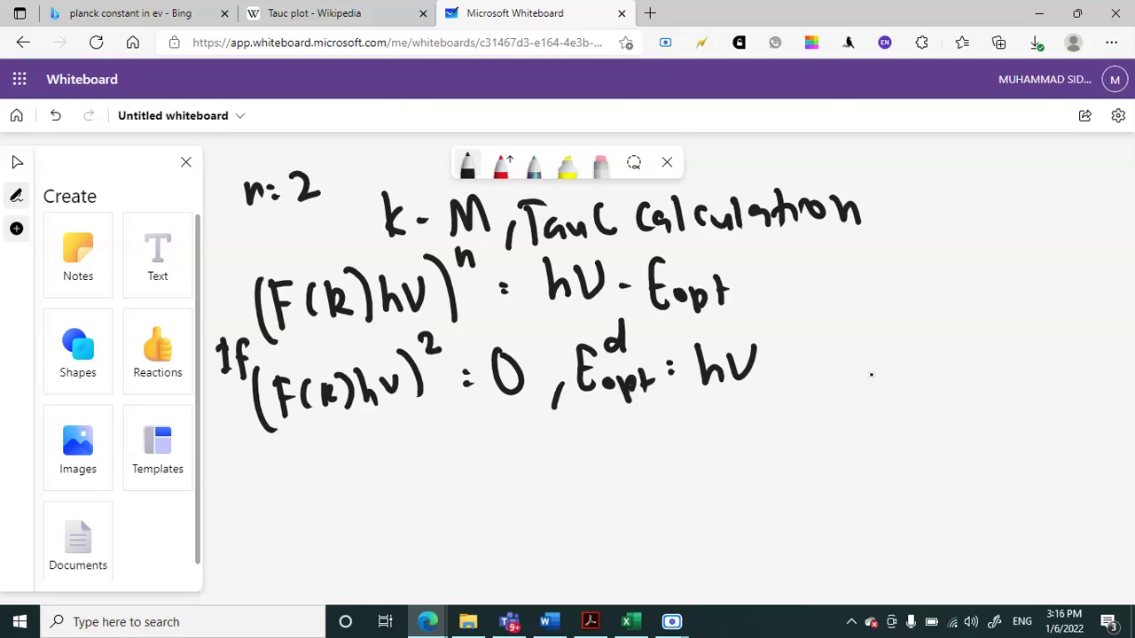
pyautogui.moveTo(248, 452); pyautogui.dragTo(263, 474)
pyautogui.click(277, 456)
pyautogui.moveTo(298, 432); pyautogui.dragTo(301, 452)
pyautogui.moveTo(297, 468)
pyautogui.mouseDown()
pyautogui.moveTo(310, 466)
pyautogui.moveTo(321, 491)
pyautogui.mouseUp()
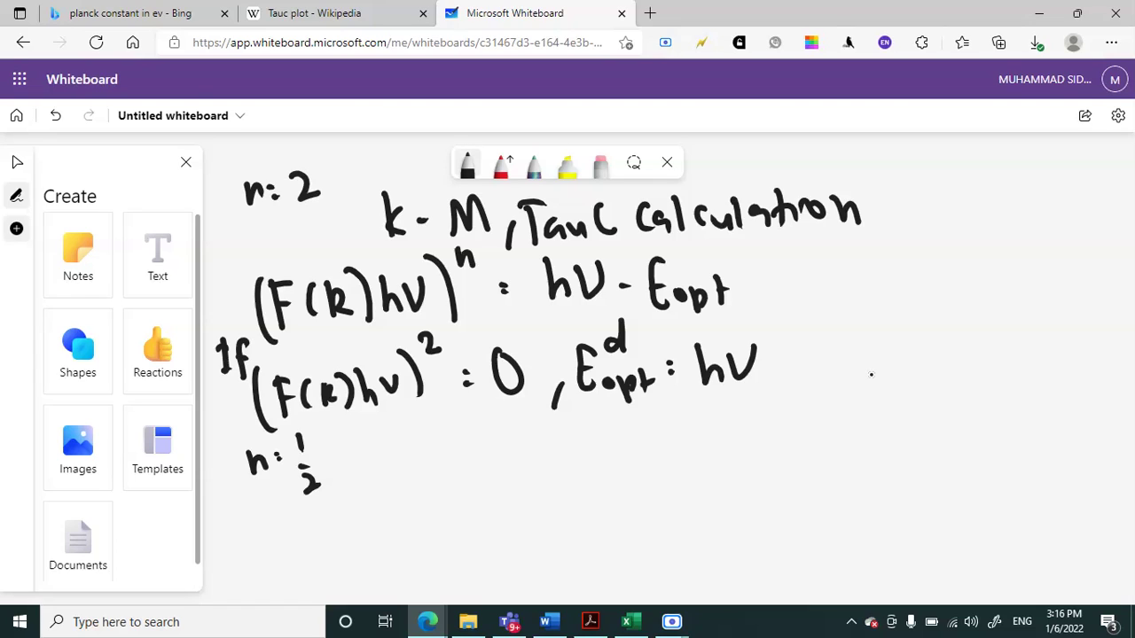
# Write a third line reading If (F(R)hν)^1/2 = 0.
pyautogui.moveTo(292, 501)
pyautogui.mouseDown()
pyautogui.moveTo(287, 545)
pyautogui.moveTo(314, 546)
pyautogui.moveTo(326, 520)
pyautogui.mouseUp()
pyautogui.moveTo(347, 502)
pyautogui.mouseDown()
pyautogui.moveTo(340, 534)
pyautogui.moveTo(364, 523)
pyautogui.moveTo(380, 537)
pyautogui.mouseUp()
pyautogui.moveTo(385, 484)
pyautogui.mouseDown()
pyautogui.moveTo(388, 531)
pyautogui.moveTo(438, 479)
pyautogui.mouseUp()
pyautogui.moveTo(452, 458); pyautogui.dragTo(460, 507)
pyautogui.moveTo(453, 427)
pyautogui.mouseDown()
pyautogui.moveTo(494, 459)
pyautogui.moveTo(542, 449)
pyautogui.moveTo(583, 498)
pyautogui.mouseUp()
pyautogui.click(513, 468)
pyautogui.click(520, 477)
pyautogui.moveTo(237, 485); pyautogui.dragTo(236, 516)
pyautogui.moveTo(229, 502)
pyautogui.mouseDown()
pyautogui.moveTo(246, 498)
pyautogui.moveTo(259, 521)
pyautogui.moveTo(273, 505)
pyautogui.mouseUp()
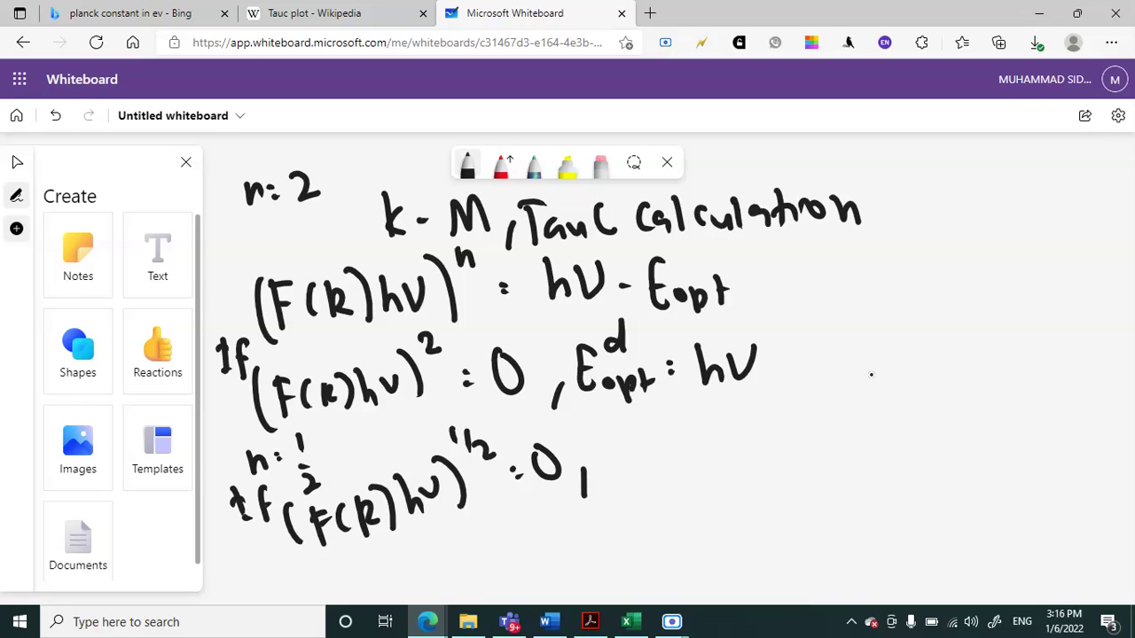
# Complete the third line with hν = Eopt and draw a vertical divider beside the equations.
pyautogui.moveTo(627, 445); pyautogui.dragTo(654, 473)
pyautogui.moveTo(651, 445)
pyautogui.mouseDown()
pyautogui.moveTo(658, 456)
pyautogui.moveTo(672, 432)
pyautogui.mouseUp()
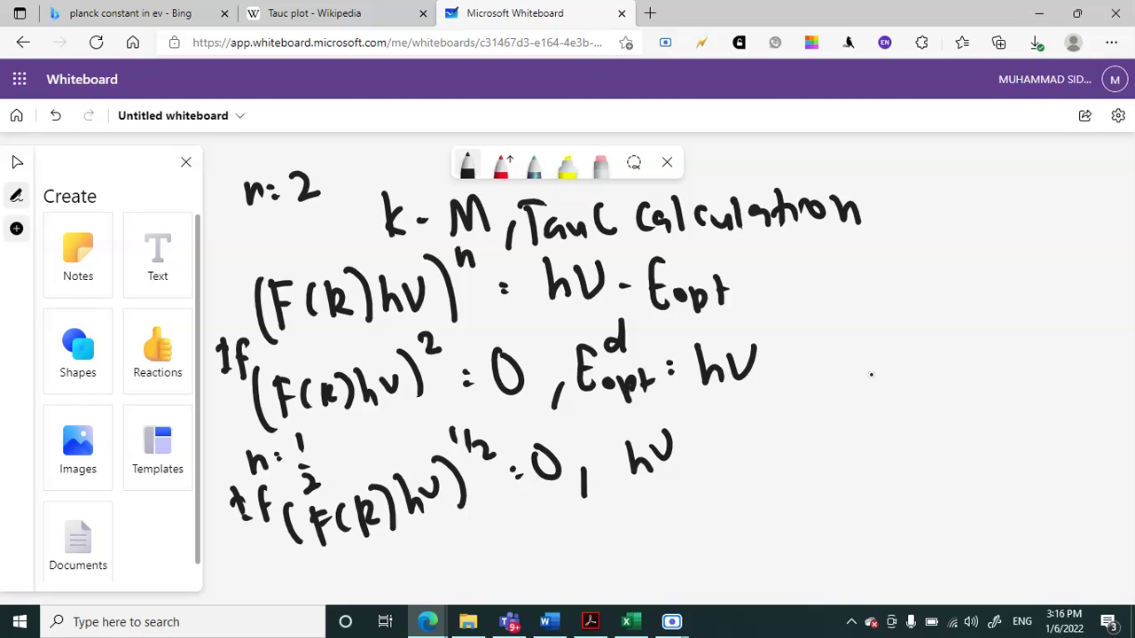
pyautogui.click(699, 434)
pyautogui.click(699, 445)
pyautogui.moveTo(736, 413)
pyautogui.mouseDown()
pyautogui.moveTo(716, 457)
pyautogui.moveTo(755, 448)
pyautogui.mouseUp()
pyautogui.moveTo(761, 471)
pyautogui.mouseDown()
pyautogui.moveTo(769, 443)
pyautogui.moveTo(786, 451)
pyautogui.mouseUp()
pyautogui.moveTo(757, 401)
pyautogui.mouseDown()
pyautogui.moveTo(756, 415)
pyautogui.moveTo(755, 401)
pyautogui.mouseUp()
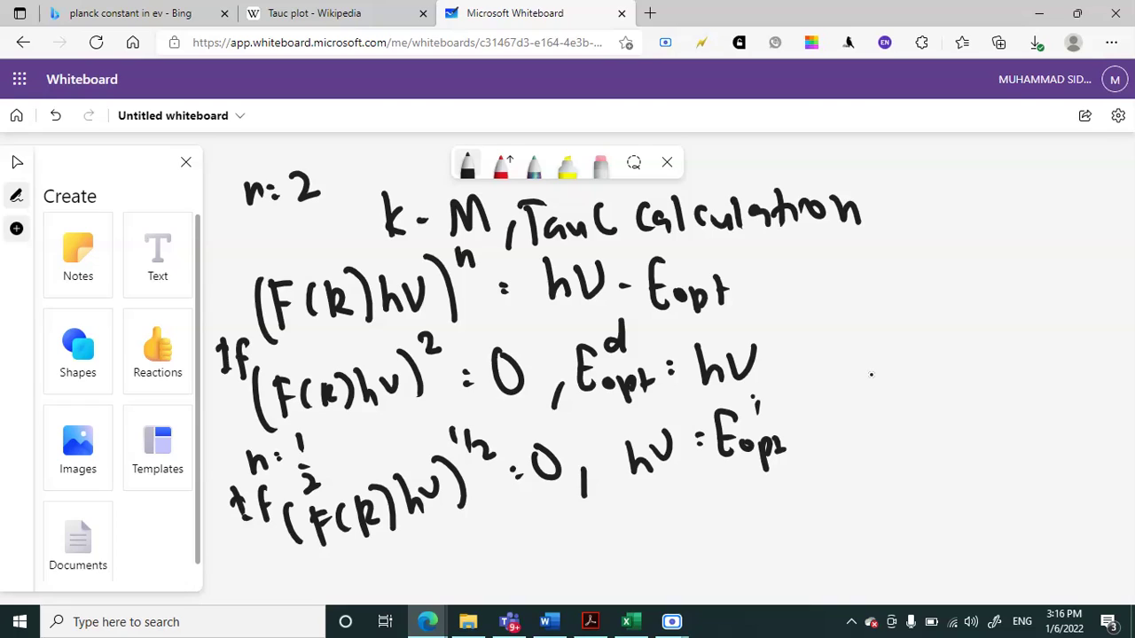
pyautogui.moveTo(770, 264); pyautogui.dragTo(787, 544)
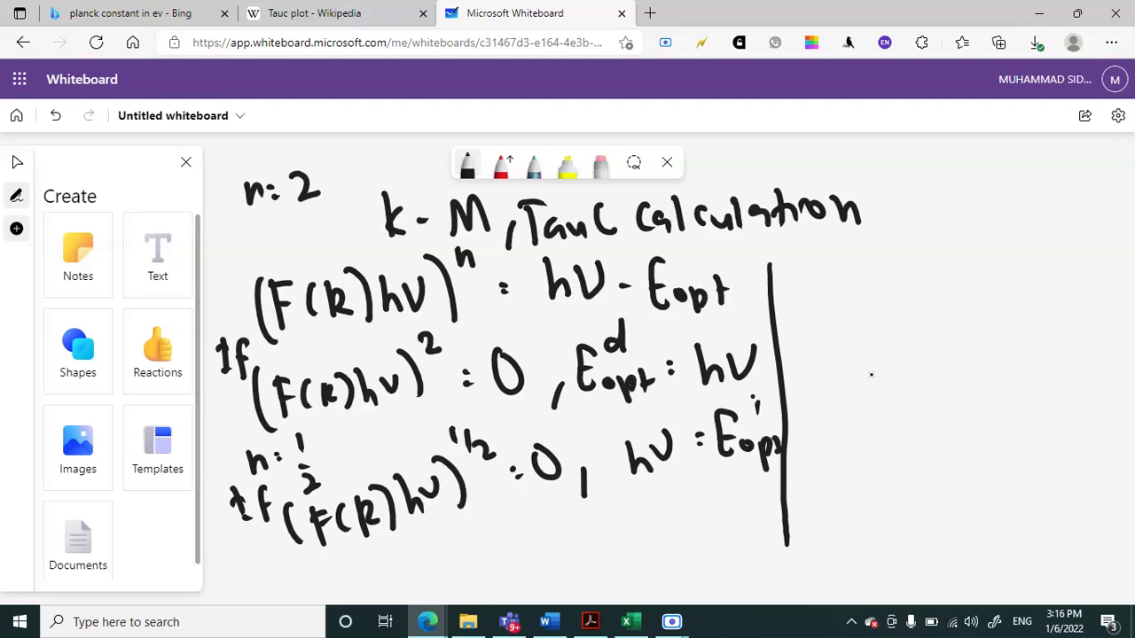
# Write ln(F(R)hν) = (1/Eu)hν to the right of the divider.
pyautogui.moveTo(807, 244)
pyautogui.mouseDown()
pyautogui.moveTo(809, 298)
pyautogui.moveTo(844, 295)
pyautogui.mouseUp()
pyautogui.moveTo(874, 239); pyautogui.dragTo(874, 290)
pyautogui.moveTo(886, 252)
pyautogui.mouseDown()
pyautogui.moveTo(889, 293)
pyautogui.moveTo(901, 245)
pyautogui.moveTo(922, 286)
pyautogui.mouseUp()
pyautogui.moveTo(936, 256)
pyautogui.mouseDown()
pyautogui.moveTo(936, 283)
pyautogui.moveTo(952, 289)
pyautogui.mouseUp()
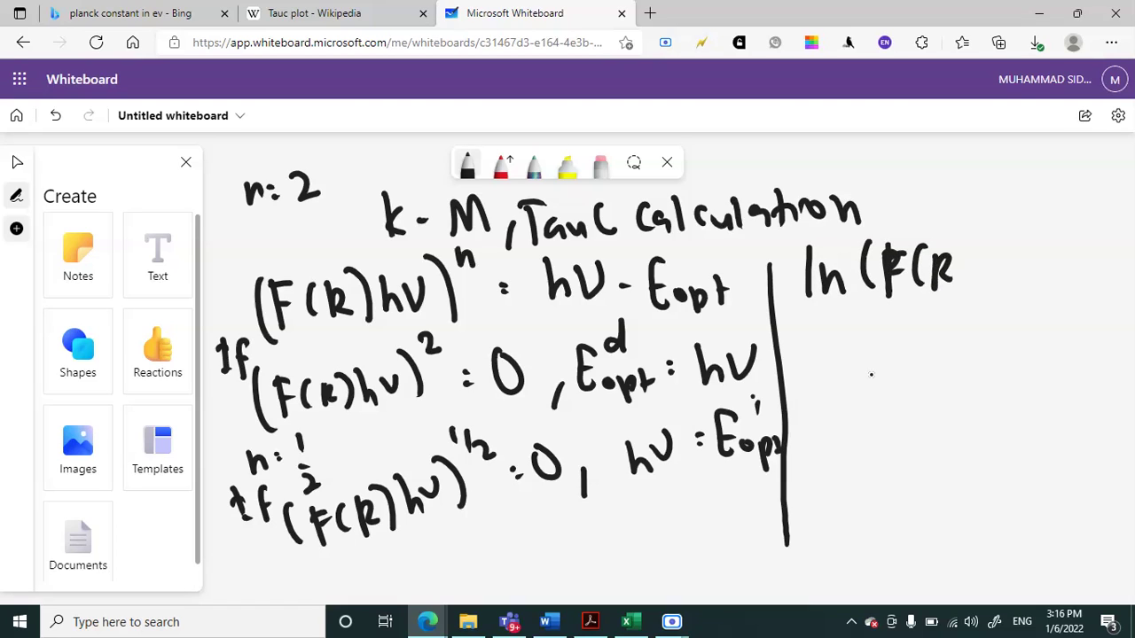
pyautogui.moveTo(959, 234); pyautogui.dragTo(965, 290)
pyautogui.moveTo(986, 241)
pyautogui.mouseDown()
pyautogui.moveTo(1003, 286)
pyautogui.moveTo(1027, 263)
pyautogui.moveTo(1030, 297)
pyautogui.mouseUp()
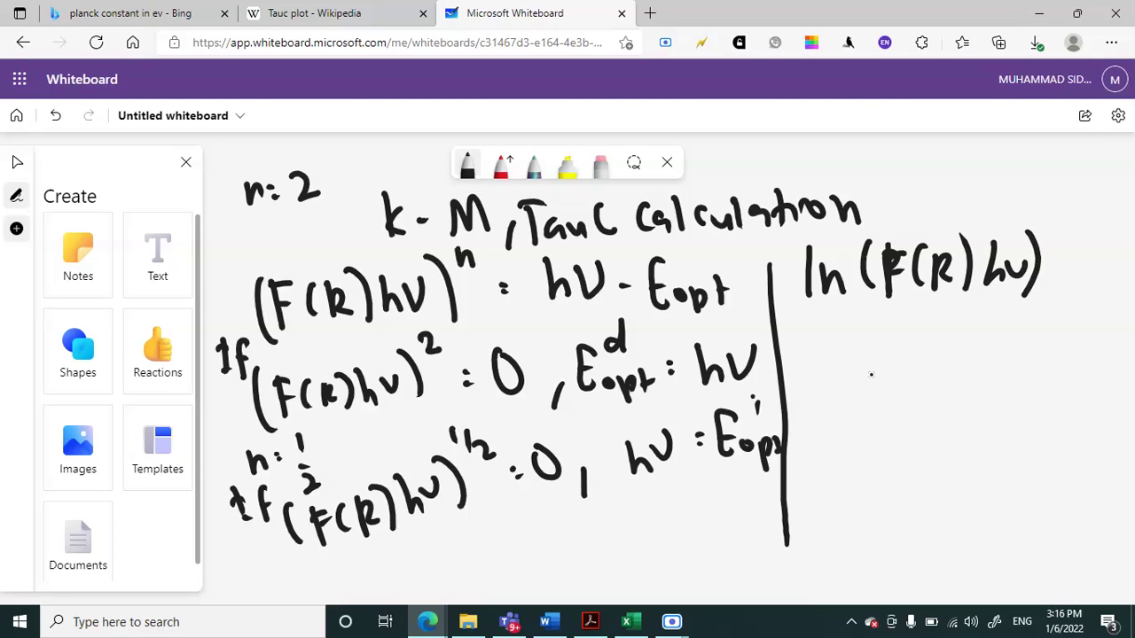
pyautogui.moveTo(962, 332); pyautogui.dragTo(1006, 360)
pyautogui.moveTo(992, 373)
pyautogui.mouseDown()
pyautogui.moveTo(1024, 376)
pyautogui.moveTo(984, 439)
pyautogui.moveTo(1023, 438)
pyautogui.mouseUp()
pyautogui.moveTo(1044, 351)
pyautogui.mouseDown()
pyautogui.moveTo(1062, 394)
pyautogui.moveTo(1092, 356)
pyautogui.mouseUp()
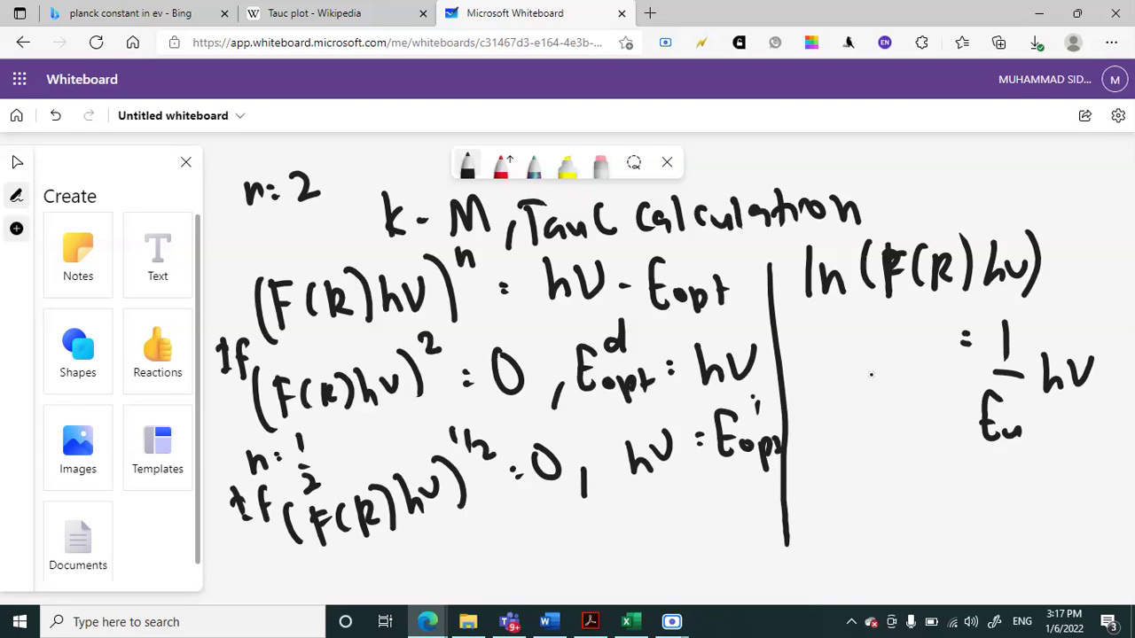
# Write m = 1/Eu, Eu = 1/m below it and stop inking.
pyautogui.moveTo(830, 484)
pyautogui.mouseDown()
pyautogui.moveTo(861, 510)
pyautogui.moveTo(891, 503)
pyautogui.mouseUp()
pyautogui.moveTo(922, 462); pyautogui.dragTo(924, 484)
pyautogui.moveTo(913, 502)
pyautogui.mouseDown()
pyautogui.moveTo(935, 499)
pyautogui.moveTo(928, 550)
pyautogui.moveTo(942, 542)
pyautogui.mouseUp()
pyautogui.moveTo(976, 499); pyautogui.dragTo(966, 530)
pyautogui.moveTo(1009, 472)
pyautogui.mouseDown()
pyautogui.moveTo(989, 517)
pyautogui.moveTo(1026, 514)
pyautogui.moveTo(1044, 495)
pyautogui.mouseUp()
pyautogui.moveTo(1073, 454); pyautogui.dragTo(1075, 482)
pyautogui.moveTo(1072, 524); pyautogui.dragTo(1105, 527)
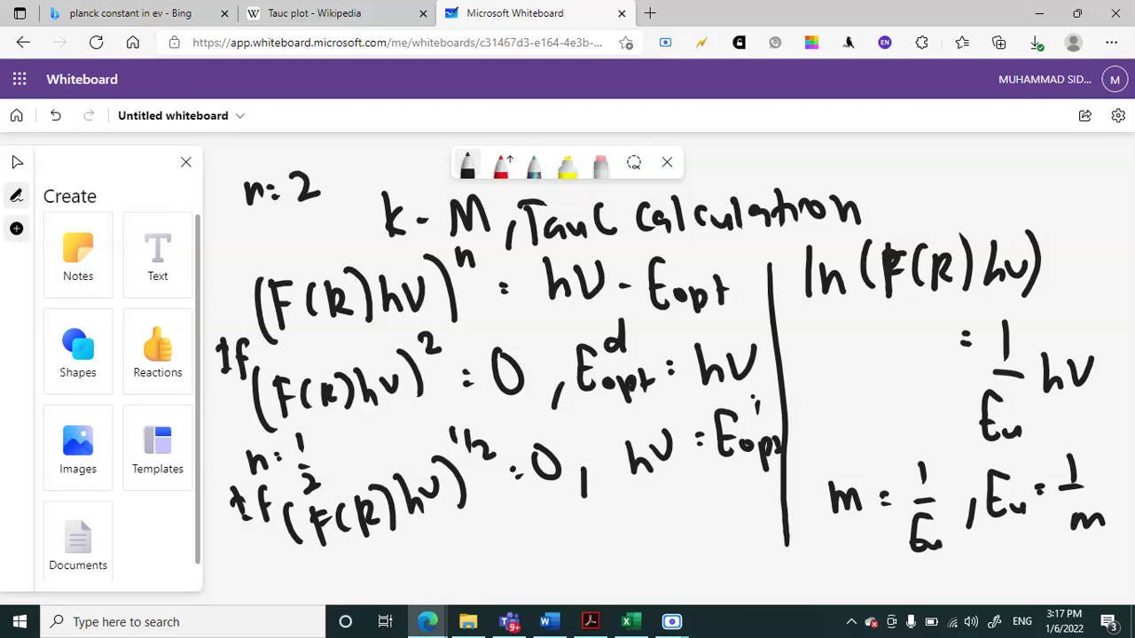
pyautogui.press('Escape')
# Circle F(R), hν and ln(F(R)hν), then erase all the handwritten notes.
pyautogui.moveTo(351, 259); pyautogui.dragTo(259, 266)
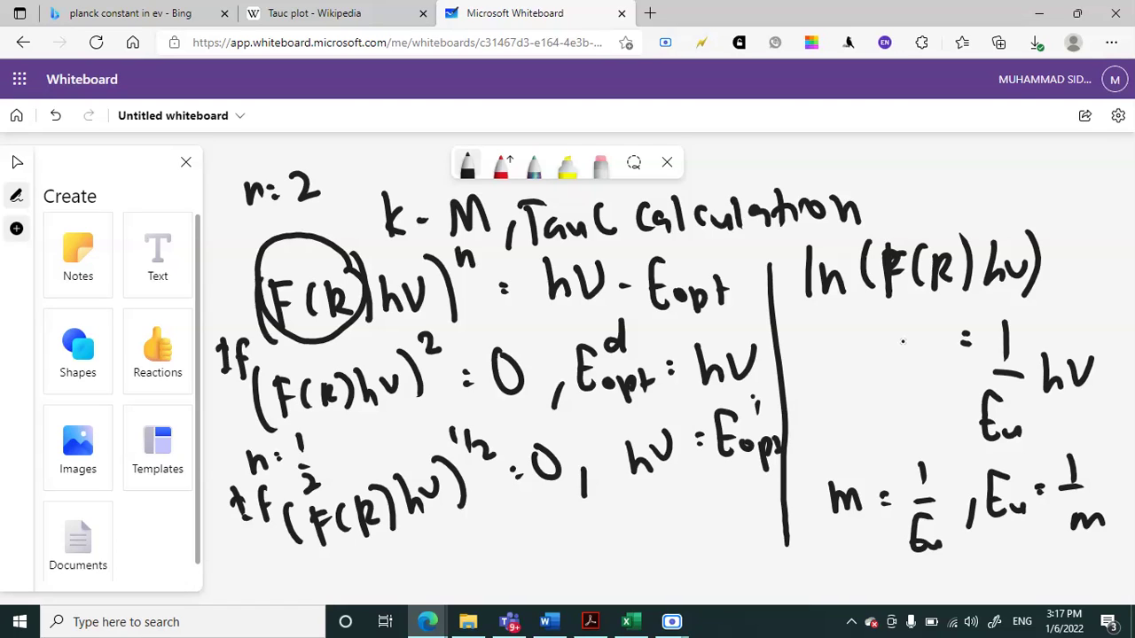
pyautogui.moveTo(441, 292)
pyautogui.mouseDown()
pyautogui.moveTo(431, 257)
pyautogui.moveTo(375, 321)
pyautogui.moveTo(443, 276)
pyautogui.mouseUp()
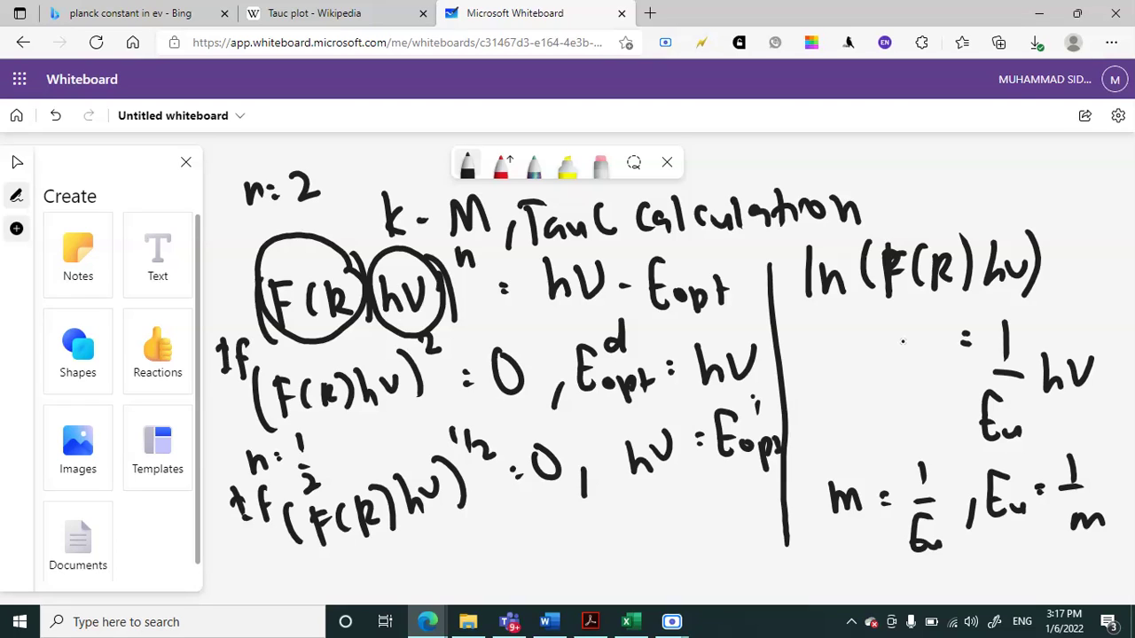
pyautogui.moveTo(1037, 226); pyautogui.dragTo(1053, 275)
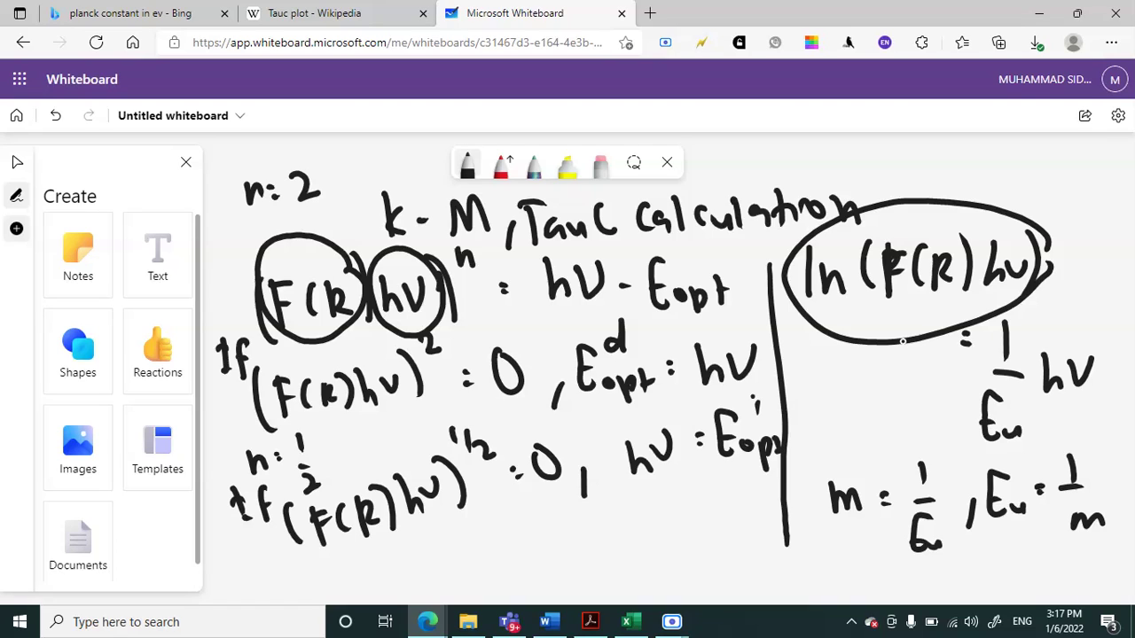
pyautogui.click(600, 164)
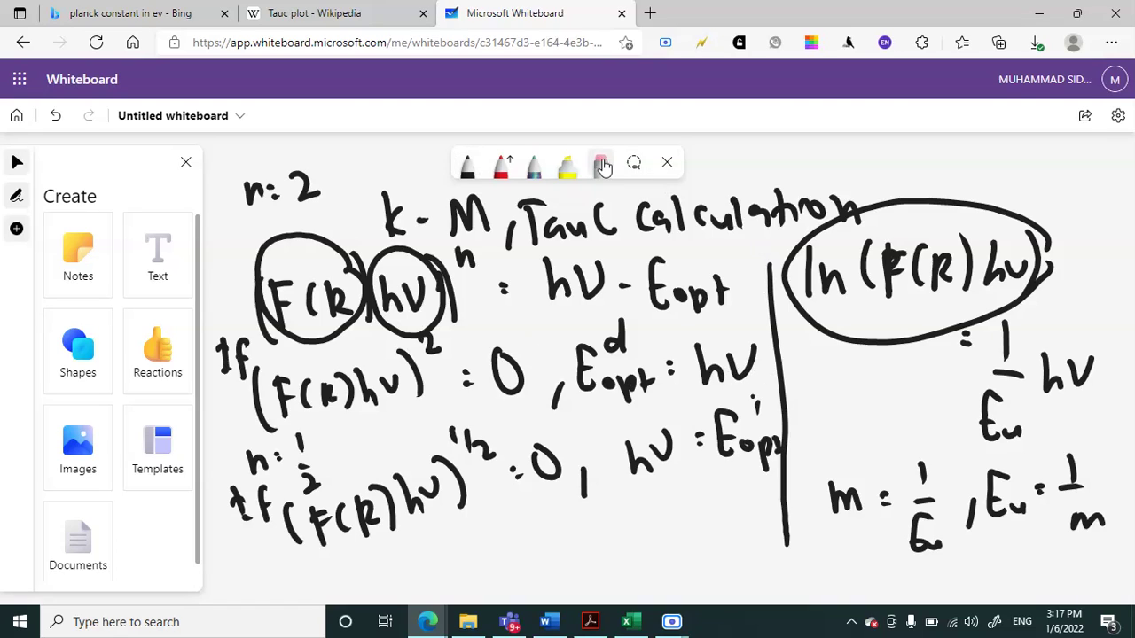
pyautogui.moveTo(301, 164)
pyautogui.mouseDown()
pyautogui.moveTo(246, 208)
pyautogui.moveTo(317, 261)
pyautogui.moveTo(228, 324)
pyautogui.moveTo(341, 329)
pyautogui.moveTo(420, 233)
pyautogui.moveTo(532, 226)
pyautogui.moveTo(520, 304)
pyautogui.moveTo(470, 277)
pyautogui.moveTo(510, 217)
pyautogui.moveTo(393, 322)
pyautogui.moveTo(482, 405)
pyautogui.moveTo(326, 504)
pyautogui.moveTo(251, 532)
pyautogui.moveTo(537, 357)
pyautogui.moveTo(733, 203)
pyautogui.moveTo(699, 251)
pyautogui.moveTo(714, 289)
pyautogui.moveTo(890, 363)
pyautogui.moveTo(712, 443)
pyautogui.moveTo(808, 453)
pyautogui.moveTo(522, 506)
pyautogui.moveTo(916, 410)
pyautogui.moveTo(985, 327)
pyautogui.moveTo(808, 373)
pyautogui.moveTo(872, 553)
pyautogui.moveTo(1067, 520)
pyautogui.moveTo(1002, 420)
pyautogui.mouseUp()
# With the black pen, write f(R) : β/s : on the cleared board.
pyautogui.click(468, 177)
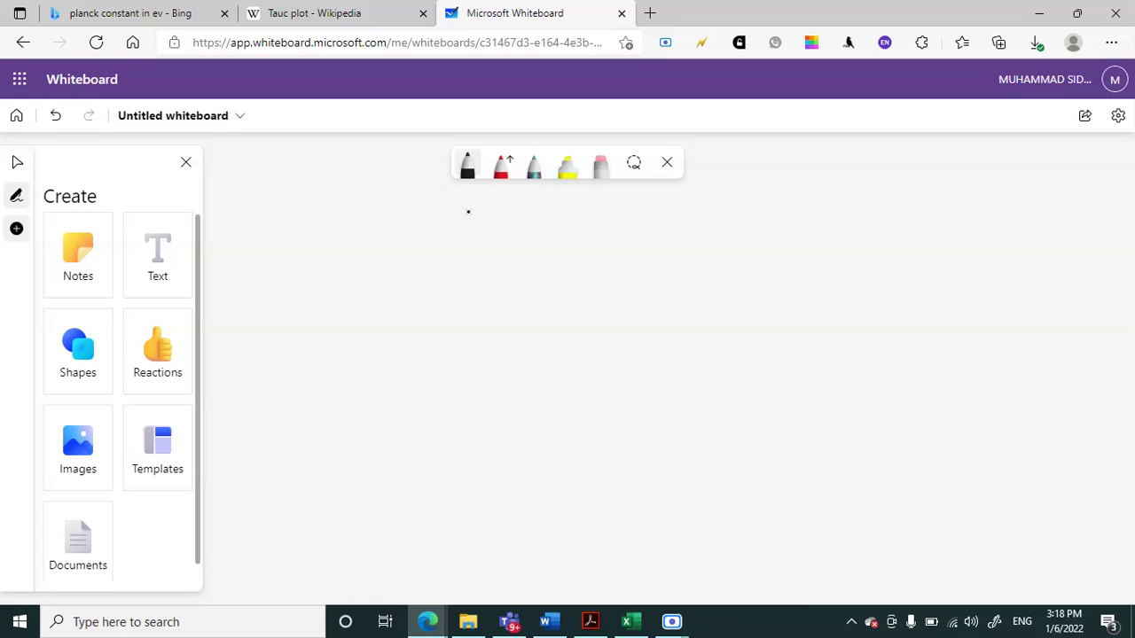
pyautogui.moveTo(247, 211)
pyautogui.mouseDown()
pyautogui.moveTo(253, 276)
pyautogui.moveTo(262, 219)
pyautogui.moveTo(273, 259)
pyautogui.mouseUp()
pyautogui.moveTo(296, 228)
pyautogui.mouseDown()
pyautogui.moveTo(299, 271)
pyautogui.moveTo(325, 273)
pyautogui.mouseUp()
pyautogui.click(313, 213)
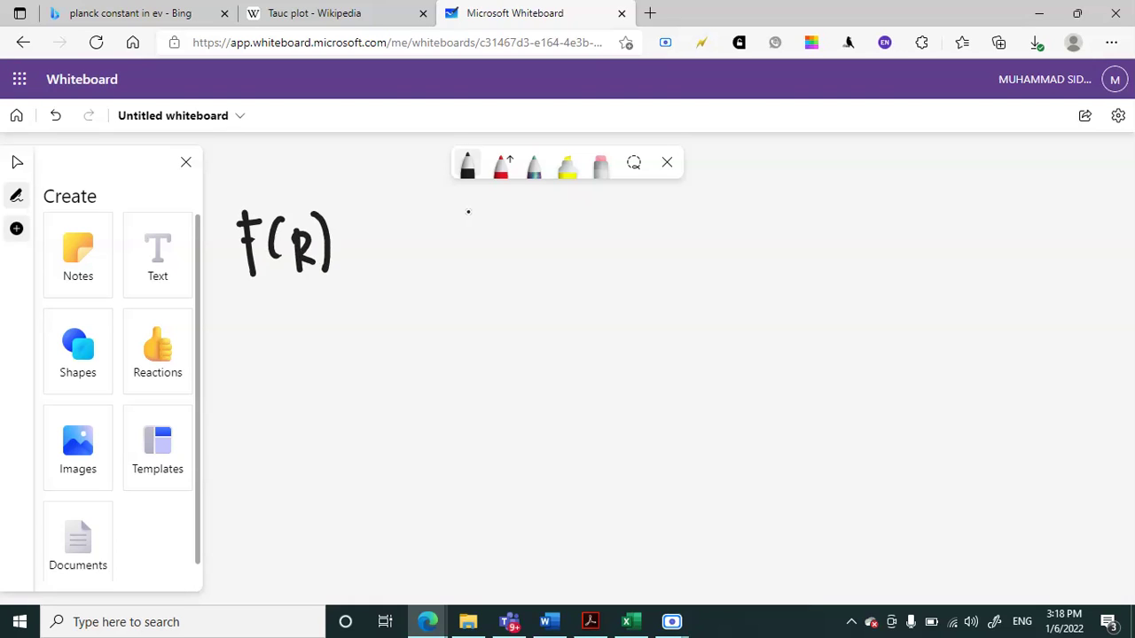
pyautogui.click(358, 241)
pyautogui.click(358, 249)
pyautogui.moveTo(387, 247)
pyautogui.mouseDown()
pyautogui.moveTo(396, 222)
pyautogui.moveTo(416, 251)
pyautogui.moveTo(387, 298)
pyautogui.mouseUp()
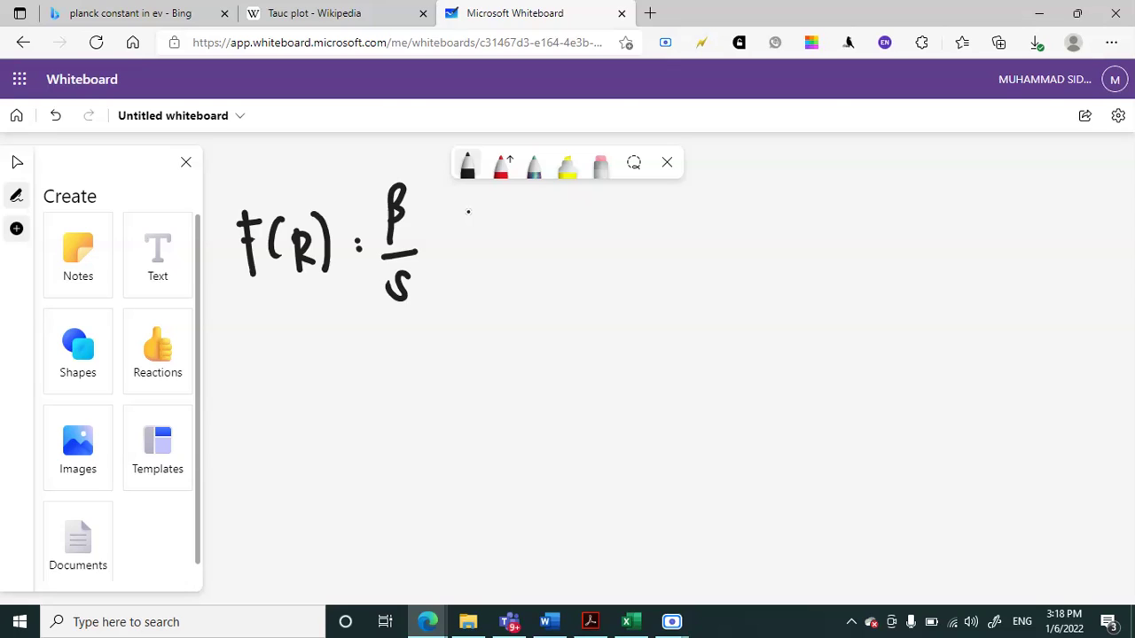
pyautogui.click(438, 233)
pyautogui.click(438, 241)
# Complete the equation with (1−R)²/2R and tick it with a check mark.
pyautogui.moveTo(495, 189); pyautogui.dragTo(489, 284)
pyautogui.moveTo(499, 228)
pyautogui.mouseDown()
pyautogui.moveTo(529, 223)
pyautogui.moveTo(558, 238)
pyautogui.moveTo(489, 249)
pyautogui.mouseUp()
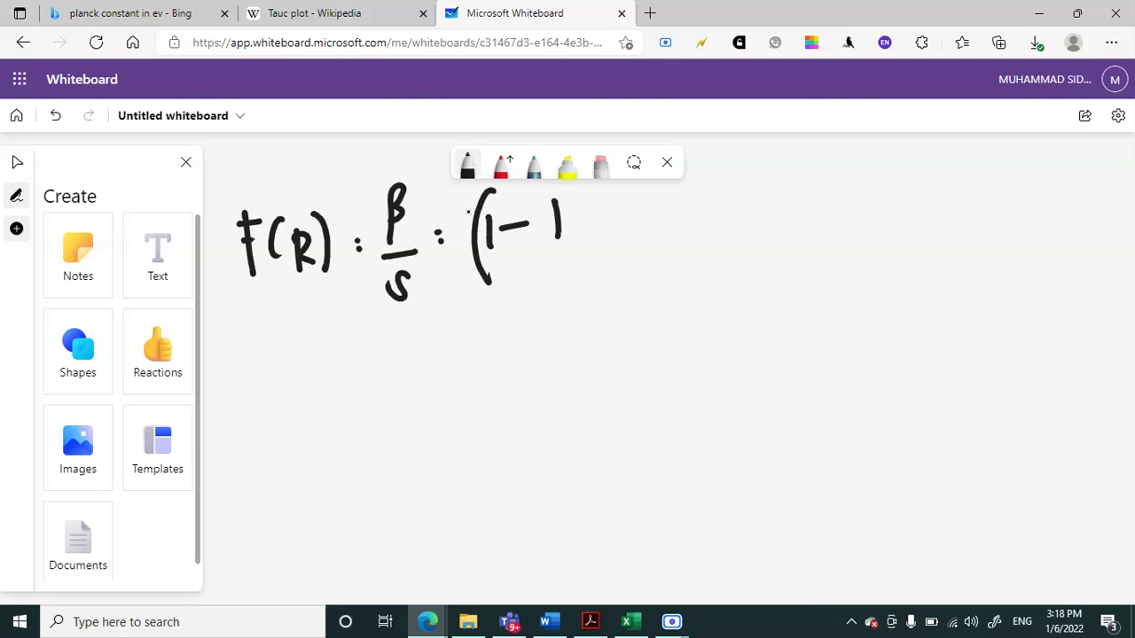
pyautogui.moveTo(558, 202); pyautogui.dragTo(580, 241)
pyautogui.moveTo(574, 201); pyautogui.dragTo(594, 214)
pyautogui.moveTo(513, 256); pyautogui.dragTo(581, 255)
pyautogui.moveTo(525, 282); pyautogui.dragTo(551, 305)
pyautogui.moveTo(566, 280)
pyautogui.mouseDown()
pyautogui.moveTo(564, 307)
pyautogui.moveTo(589, 305)
pyautogui.mouseUp()
pyautogui.moveTo(626, 188); pyautogui.dragTo(635, 296)
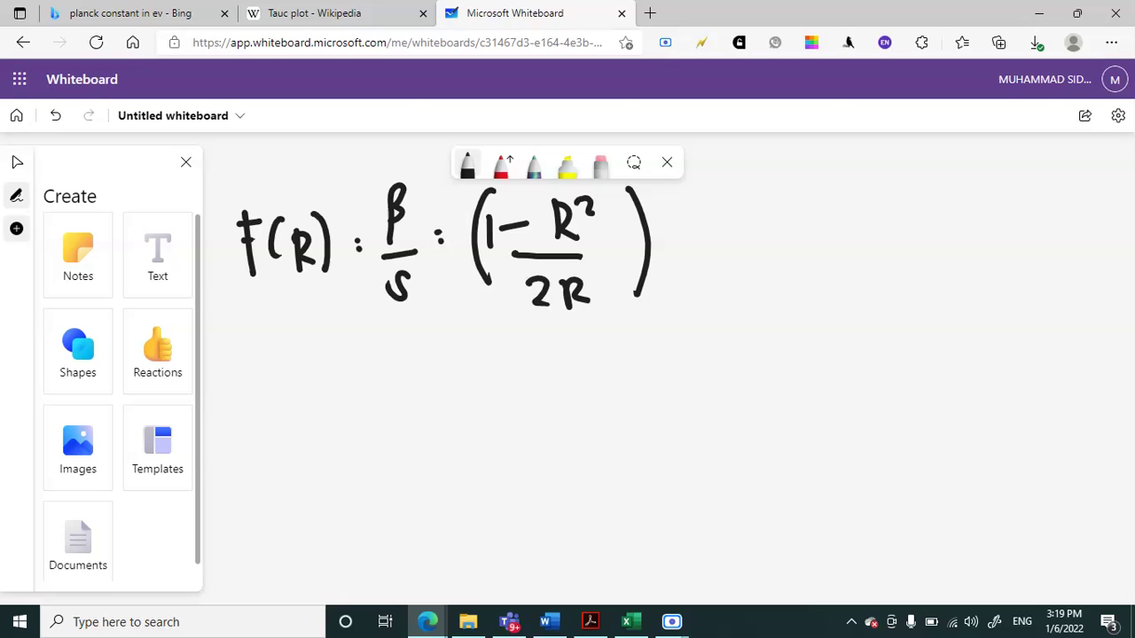
pyautogui.moveTo(679, 225); pyautogui.dragTo(729, 211)
# Start a new line reading hν : below the F(R) equation.
pyautogui.moveTo(258, 344)
pyautogui.mouseDown()
pyautogui.moveTo(285, 396)
pyautogui.moveTo(314, 344)
pyautogui.mouseUp()
pyautogui.click(344, 359)
pyautogui.click(344, 369)
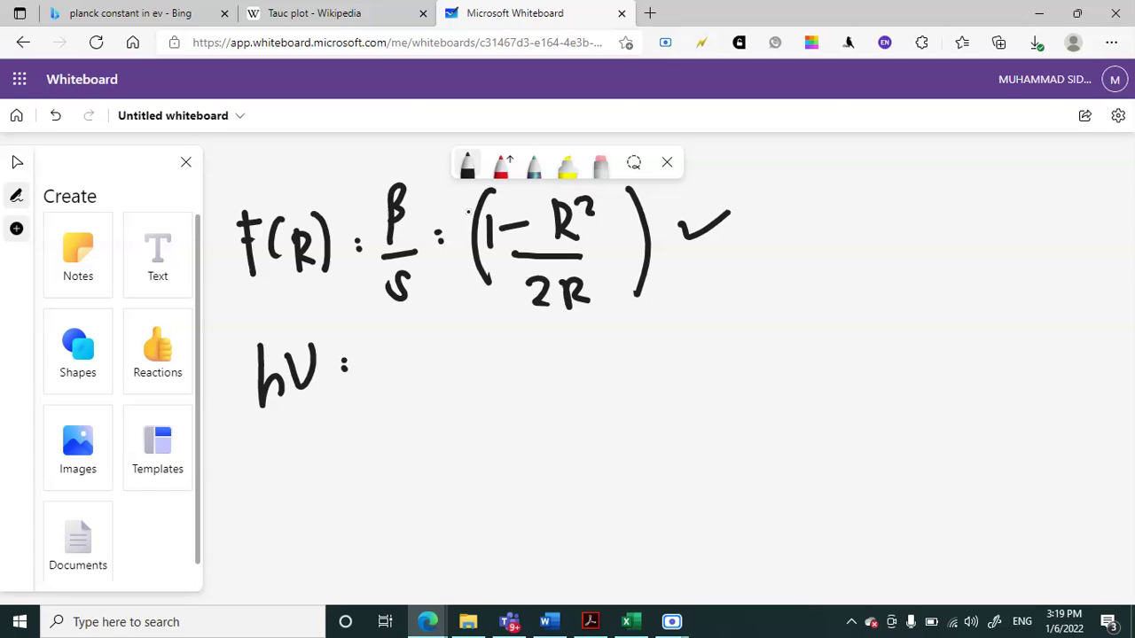
# Strike out hν and write E : hc/λ in its place.
pyautogui.moveTo(265, 372)
pyautogui.mouseDown()
pyautogui.moveTo(354, 362)
pyautogui.moveTo(379, 404)
pyautogui.moveTo(380, 376)
pyautogui.mouseUp()
pyautogui.click(397, 367)
pyautogui.click(397, 379)
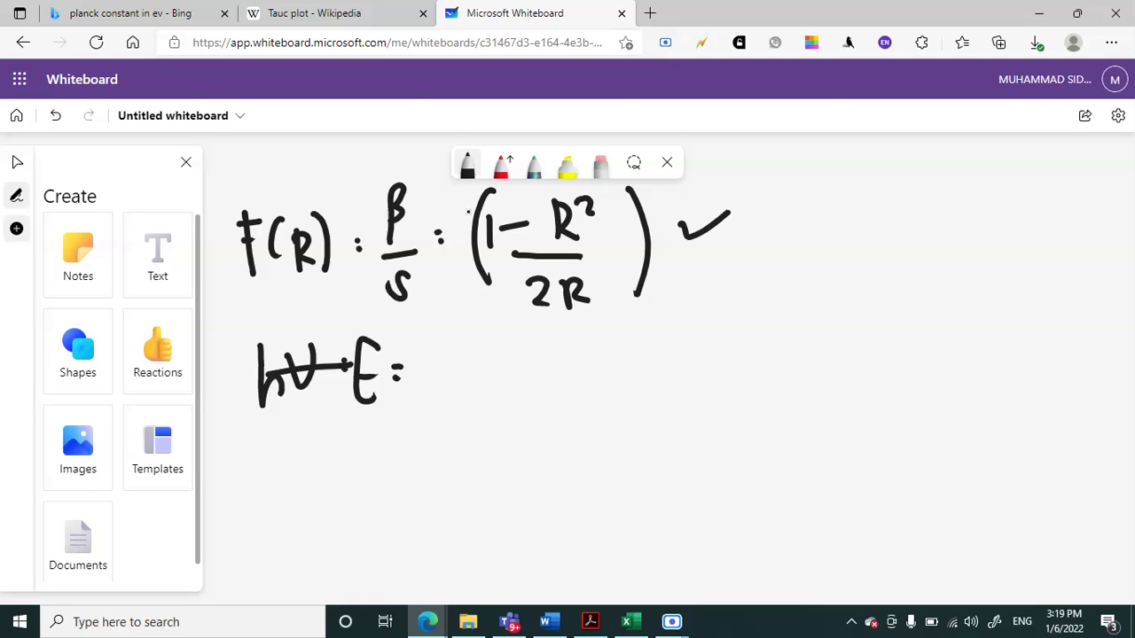
pyautogui.moveTo(441, 324)
pyautogui.mouseDown()
pyautogui.moveTo(435, 372)
pyautogui.moveTo(456, 374)
pyautogui.mouseUp()
pyautogui.moveTo(483, 346); pyautogui.dragTo(483, 450)
pyautogui.click(458, 413)
pyautogui.moveTo(466, 431); pyautogui.dragTo(450, 459)
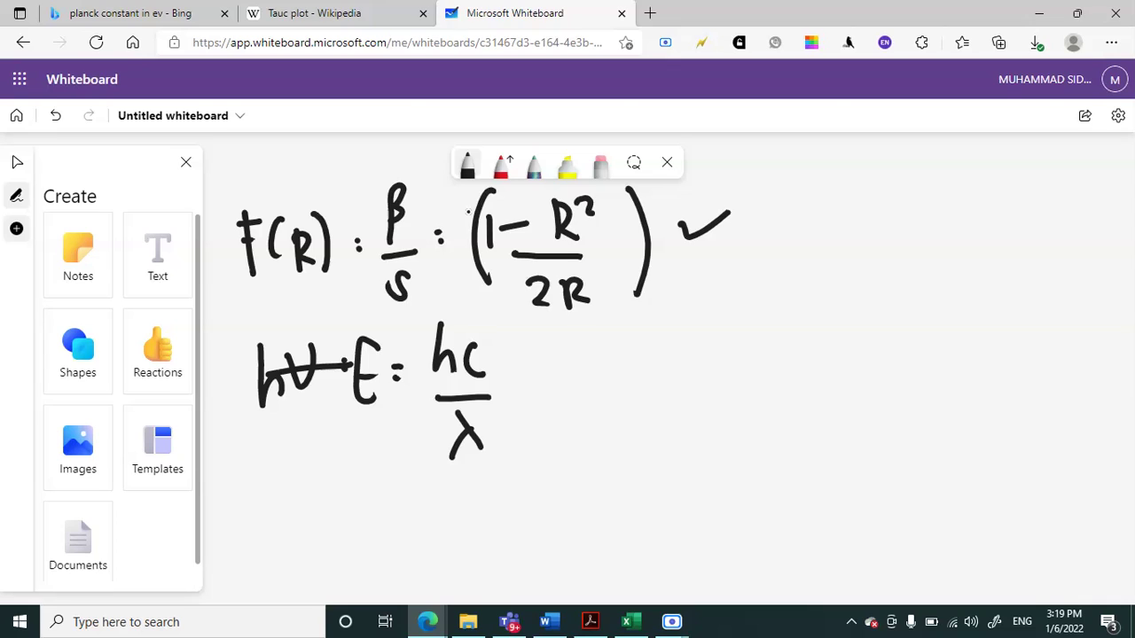
# Write h: Planck constant below the E equation.
pyautogui.moveTo(292, 475)
pyautogui.mouseDown()
pyautogui.moveTo(315, 519)
pyautogui.moveTo(340, 527)
pyautogui.mouseUp()
pyautogui.click(317, 509)
pyautogui.moveTo(338, 485); pyautogui.dragTo(353, 502)
pyautogui.moveTo(360, 483)
pyautogui.mouseDown()
pyautogui.moveTo(367, 517)
pyautogui.moveTo(424, 515)
pyautogui.mouseUp()
pyautogui.moveTo(431, 495)
pyautogui.mouseDown()
pyautogui.moveTo(422, 514)
pyautogui.moveTo(451, 518)
pyautogui.mouseUp()
pyautogui.moveTo(481, 493)
pyautogui.mouseDown()
pyautogui.moveTo(470, 514)
pyautogui.moveTo(541, 510)
pyautogui.moveTo(568, 486)
pyautogui.moveTo(578, 498)
pyautogui.mouseUp()
# Write C = speed of light beneath the Planck constant line.
pyautogui.moveTo(333, 542)
pyautogui.mouseDown()
pyautogui.moveTo(320, 567)
pyautogui.moveTo(337, 575)
pyautogui.mouseUp()
pyautogui.moveTo(344, 553); pyautogui.dragTo(355, 555)
pyautogui.moveTo(346, 564); pyautogui.dragTo(352, 564)
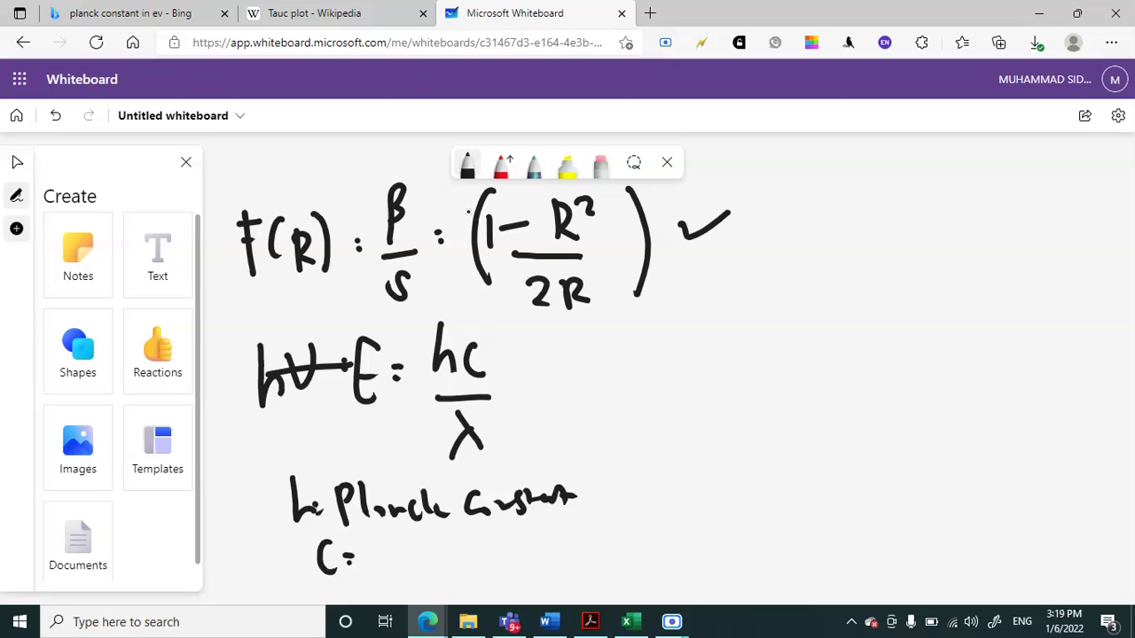
pyautogui.moveTo(379, 542)
pyautogui.mouseDown()
pyautogui.moveTo(404, 587)
pyautogui.moveTo(429, 557)
pyautogui.moveTo(461, 564)
pyautogui.mouseUp()
pyautogui.moveTo(486, 535)
pyautogui.mouseDown()
pyautogui.moveTo(475, 572)
pyautogui.moveTo(489, 550)
pyautogui.mouseUp()
pyautogui.moveTo(496, 539)
pyautogui.mouseDown()
pyautogui.moveTo(505, 559)
pyautogui.moveTo(525, 559)
pyautogui.mouseUp()
pyautogui.moveTo(544, 530); pyautogui.dragTo(555, 558)
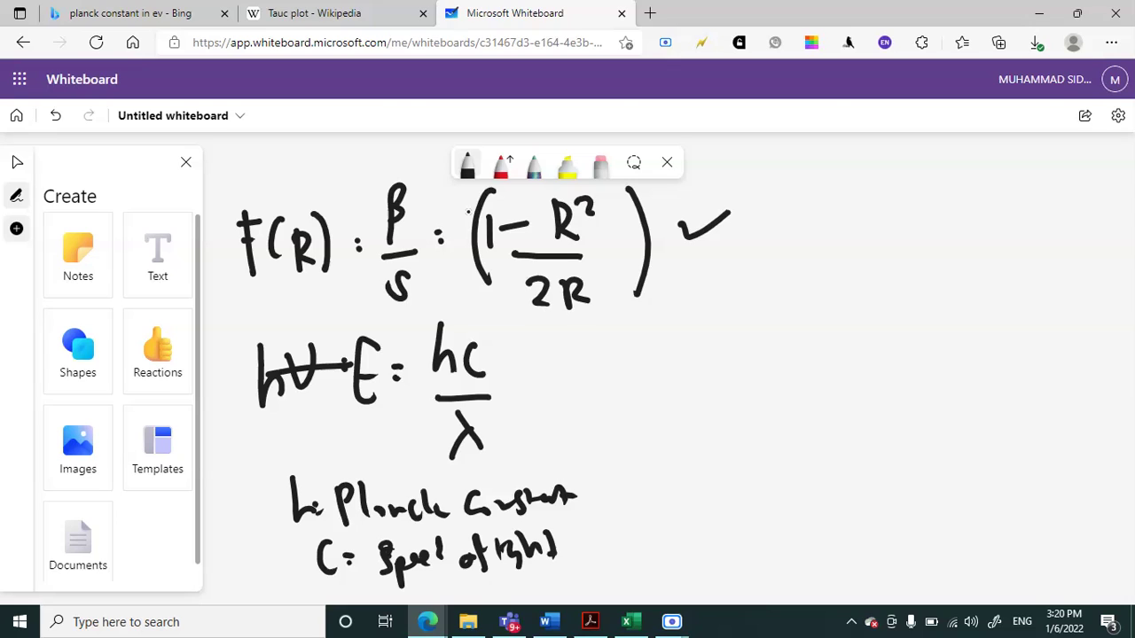
# Give Planck constant the value : 4.136×10⁻¹⁵.
pyautogui.click(616, 478)
pyautogui.click(615, 488)
pyautogui.moveTo(668, 457)
pyautogui.mouseDown()
pyautogui.moveTo(679, 489)
pyautogui.moveTo(736, 484)
pyautogui.mouseUp()
pyautogui.moveTo(758, 470)
pyautogui.mouseDown()
pyautogui.moveTo(776, 475)
pyautogui.moveTo(765, 485)
pyautogui.mouseUp()
pyautogui.moveTo(800, 457)
pyautogui.mouseDown()
pyautogui.moveTo(801, 487)
pyautogui.moveTo(808, 464)
pyautogui.mouseUp()
pyautogui.moveTo(810, 451); pyautogui.dragTo(851, 457)
# Give speed of light the value 3×10⁸ and tick E = hc/λ.
pyautogui.click(625, 538)
pyautogui.moveTo(647, 525)
pyautogui.mouseDown()
pyautogui.moveTo(651, 550)
pyautogui.moveTo(707, 552)
pyautogui.mouseUp()
pyautogui.moveTo(720, 528); pyautogui.dragTo(747, 531)
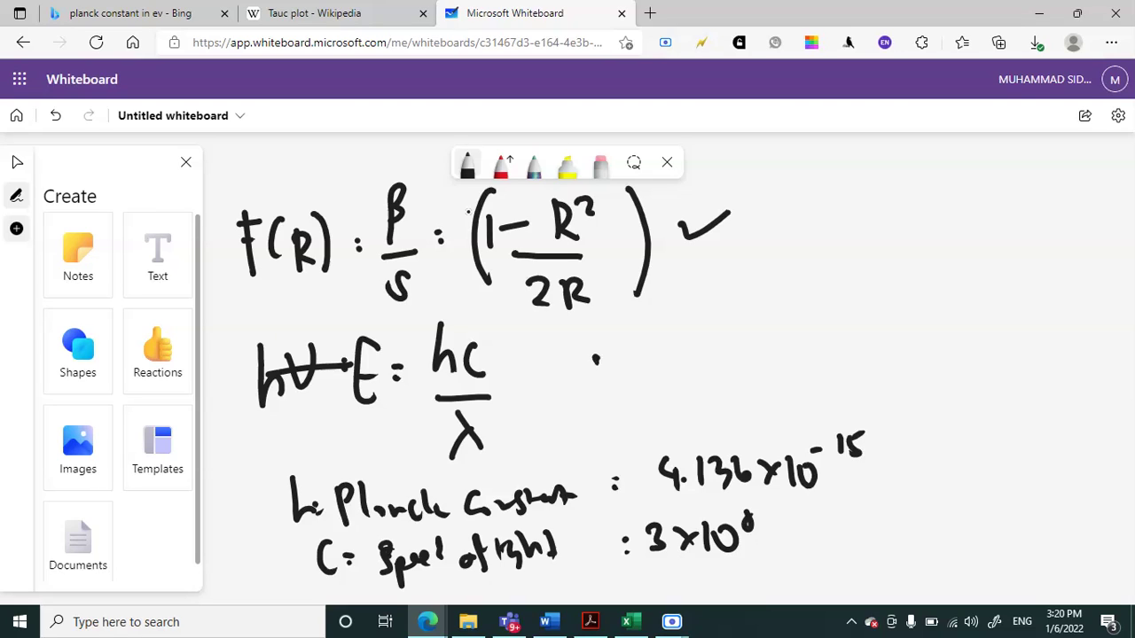
pyautogui.moveTo(596, 359); pyautogui.dragTo(679, 331)
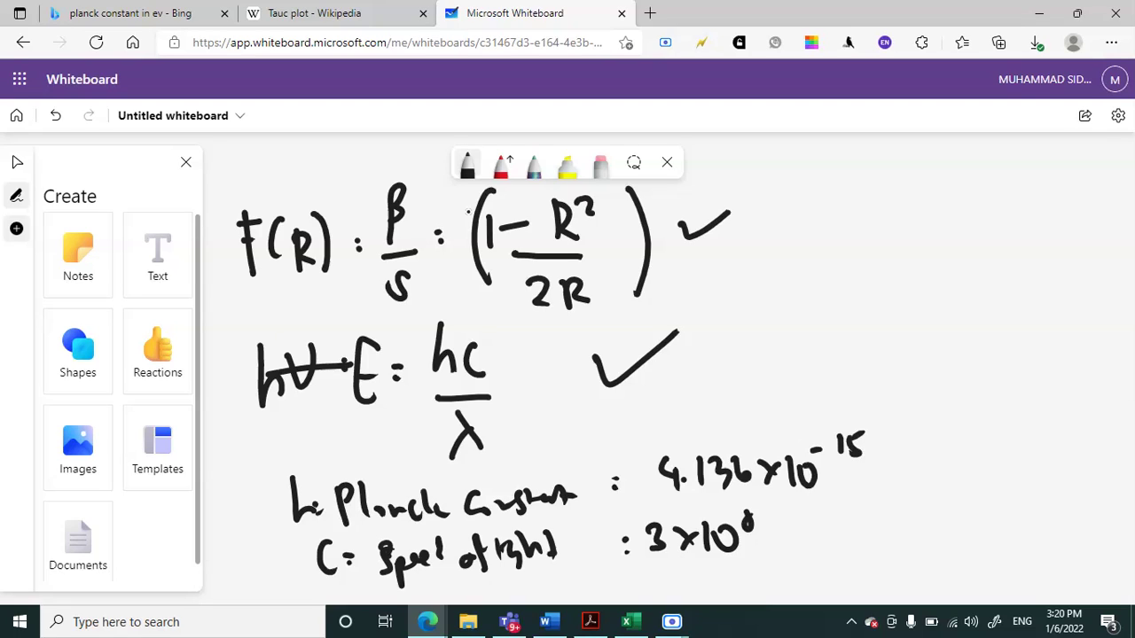
# Write ln(F(R)) : at the top right beside the ticked F(R) equation and add a check mark.
pyautogui.moveTo(764, 182)
pyautogui.mouseDown()
pyautogui.moveTo(764, 237)
pyautogui.moveTo(803, 234)
pyautogui.mouseUp()
pyautogui.moveTo(832, 184); pyautogui.dragTo(830, 232)
pyautogui.moveTo(844, 196)
pyautogui.mouseDown()
pyautogui.moveTo(847, 241)
pyautogui.moveTo(864, 214)
pyautogui.mouseUp()
pyautogui.moveTo(875, 217)
pyautogui.mouseDown()
pyautogui.moveTo(899, 188)
pyautogui.moveTo(899, 241)
pyautogui.mouseUp()
pyautogui.moveTo(902, 206); pyautogui.dragTo(922, 239)
pyautogui.moveTo(929, 180); pyautogui.dragTo(933, 243)
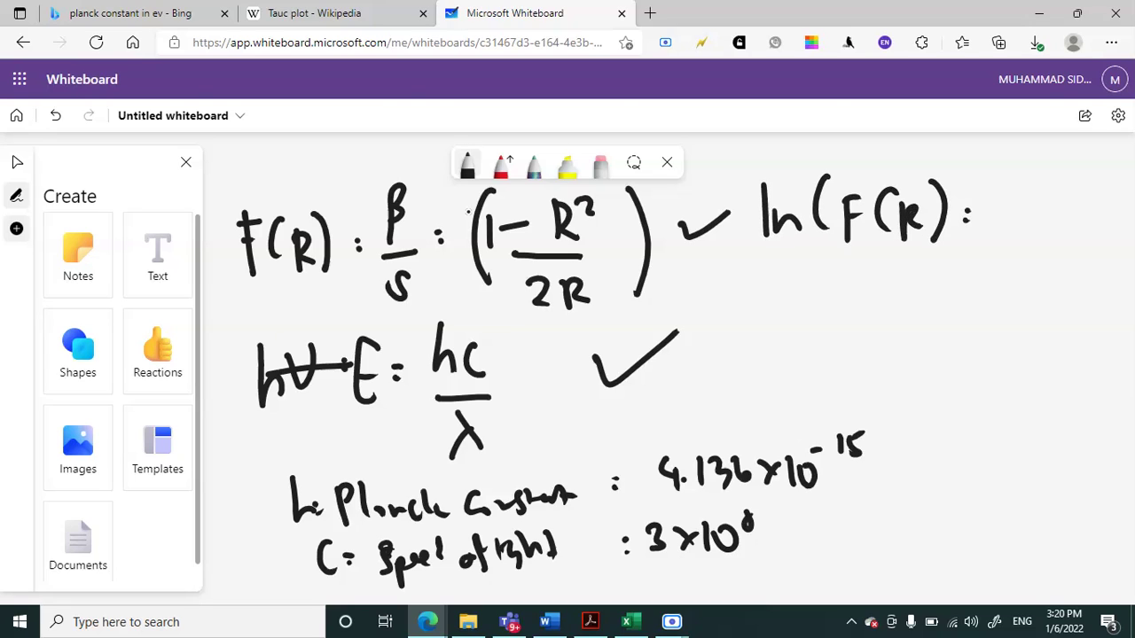
pyautogui.moveTo(997, 218); pyautogui.dragTo(1076, 202)
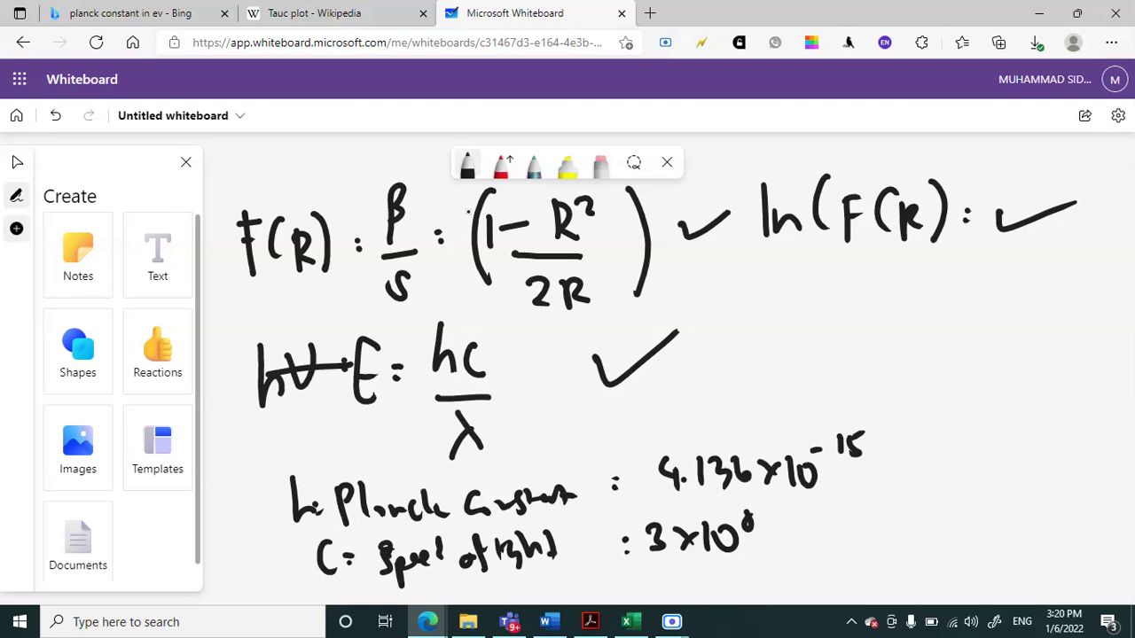
# Draw the Tauc plot axes and label them (F(R)hν)² vertically and hν horizontally.
pyautogui.moveTo(737, 272); pyautogui.dragTo(750, 435)
pyautogui.moveTo(694, 394); pyautogui.dragTo(932, 374)
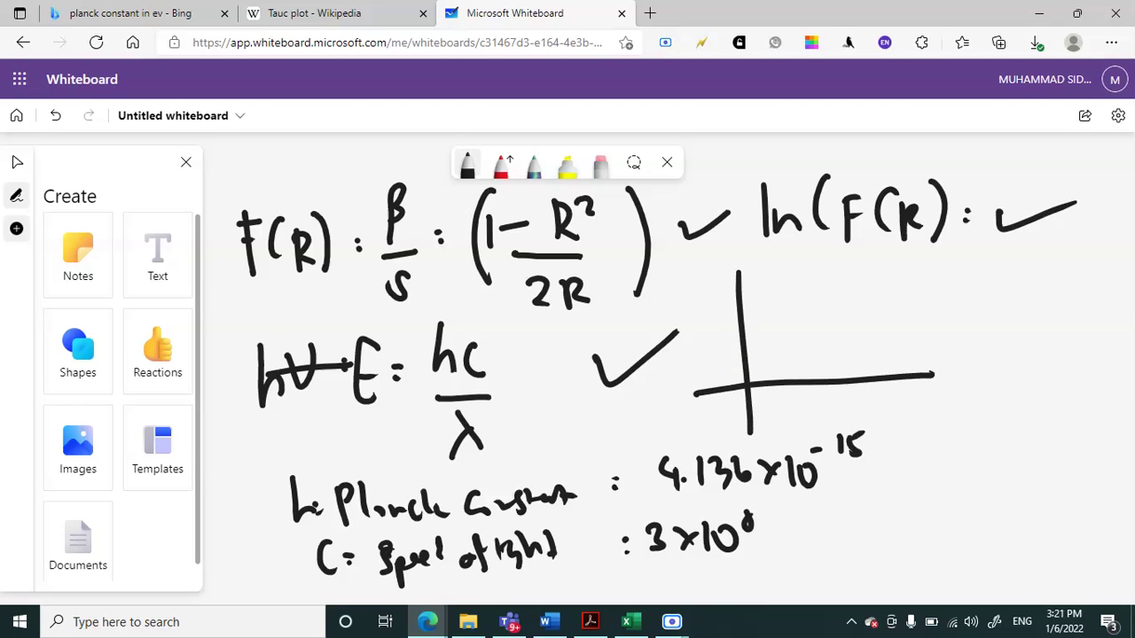
pyautogui.moveTo(637, 301)
pyautogui.mouseDown()
pyautogui.moveTo(647, 333)
pyautogui.moveTo(716, 318)
pyautogui.mouseUp()
pyautogui.moveTo(620, 297); pyautogui.dragTo(618, 326)
pyautogui.moveTo(729, 266); pyautogui.dragTo(739, 279)
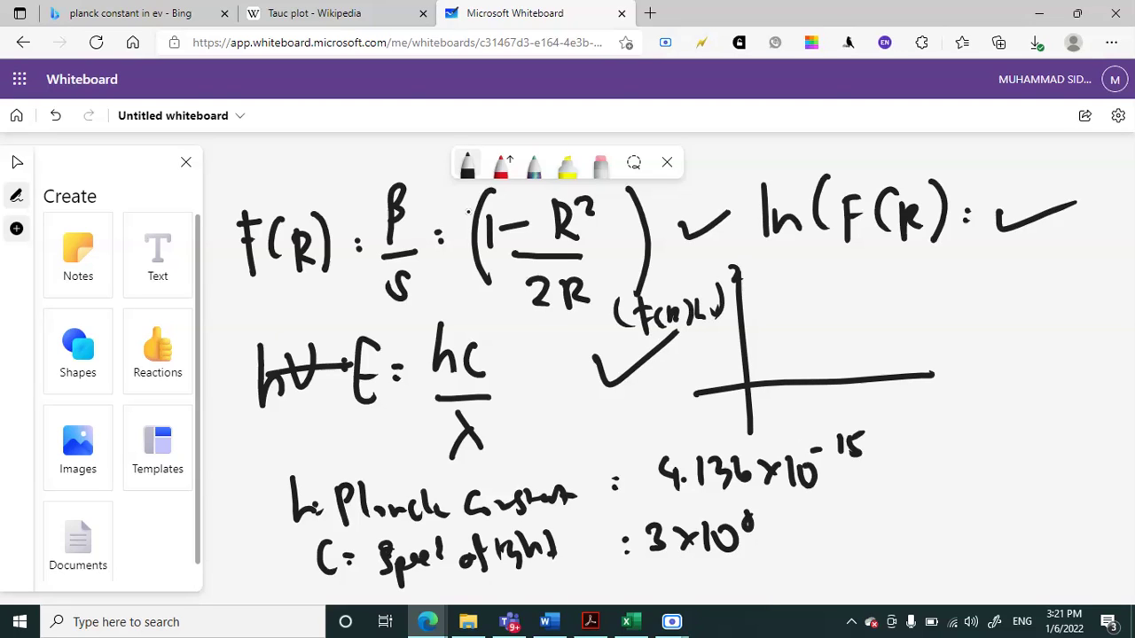
pyautogui.moveTo(945, 388)
pyautogui.mouseDown()
pyautogui.moveTo(948, 410)
pyautogui.moveTo(965, 417)
pyautogui.moveTo(977, 383)
pyautogui.mouseUp()
# Sketch the rising absorption curve with its tangent meeting the axis at E_opt, then stop inking.
pyautogui.moveTo(755, 372)
pyautogui.mouseDown()
pyautogui.moveTo(821, 346)
pyautogui.moveTo(888, 253)
pyautogui.moveTo(821, 429)
pyautogui.moveTo(842, 426)
pyautogui.moveTo(844, 436)
pyautogui.mouseUp()
pyautogui.moveTo(862, 410); pyautogui.dragTo(860, 420)
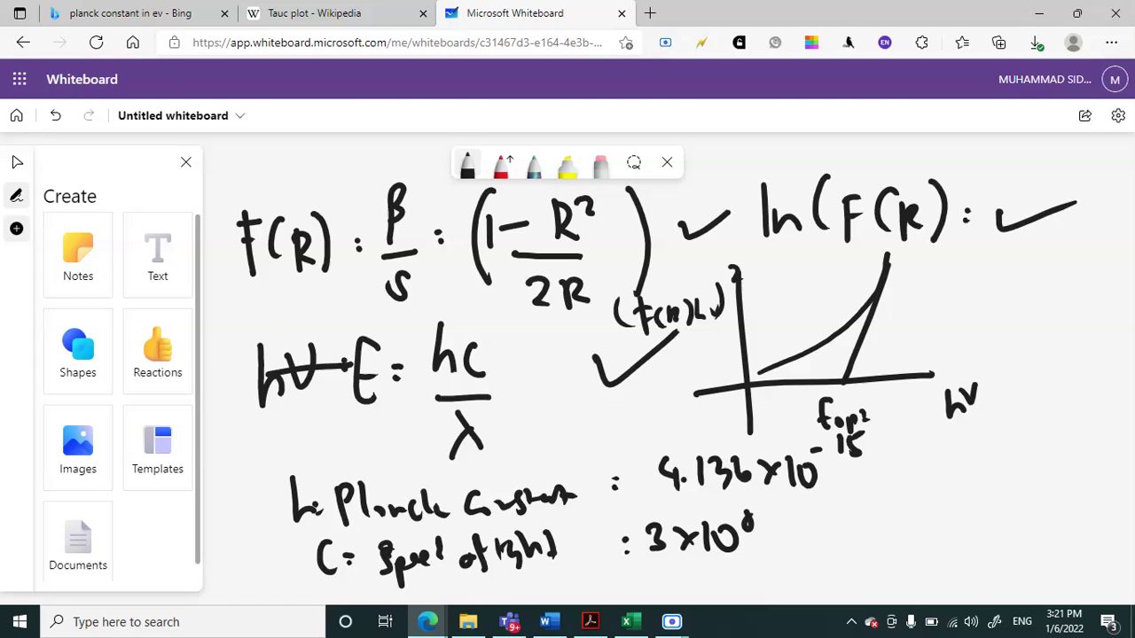
pyautogui.press('Escape')
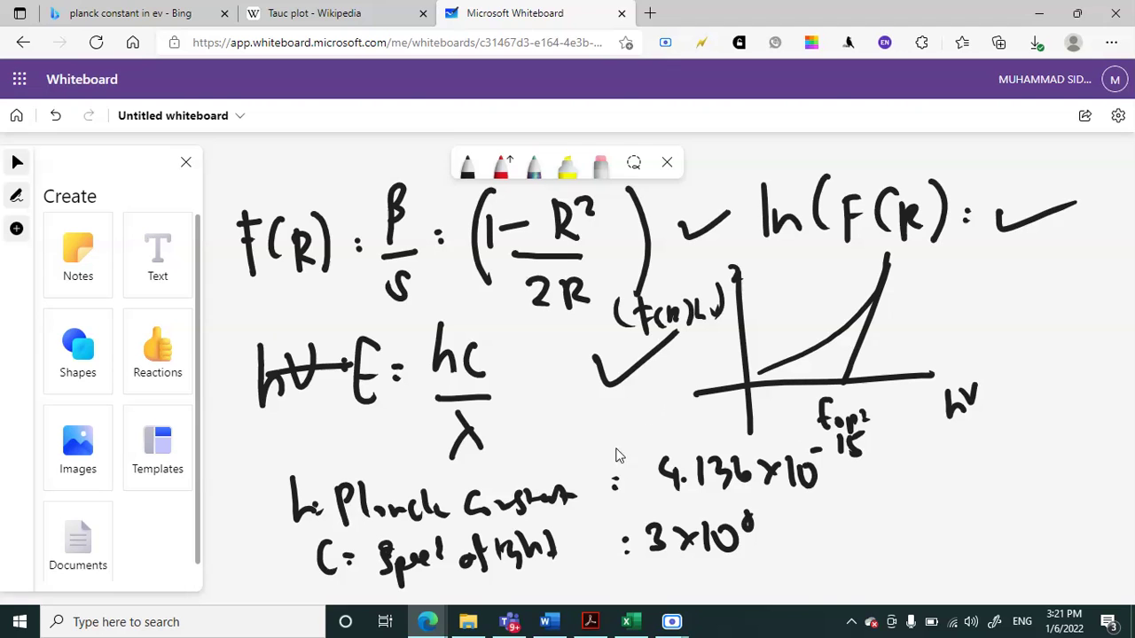
# Bring the Excel workbook up full-screen and fill columns A and B with yellow.
pyautogui.click(633, 625)
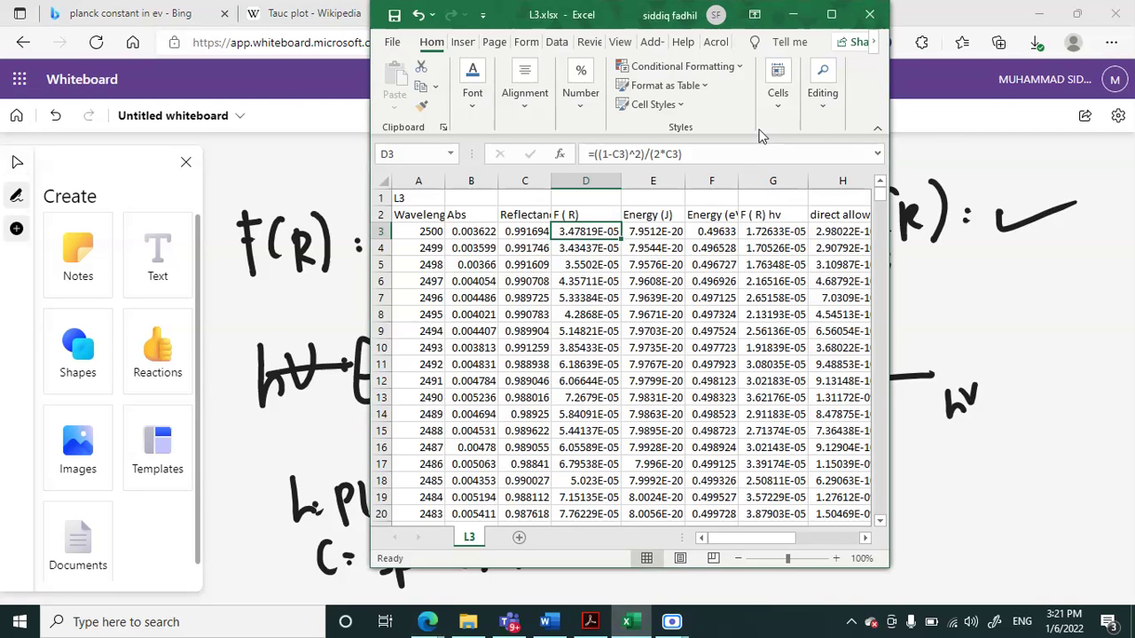
pyautogui.click(833, 16)
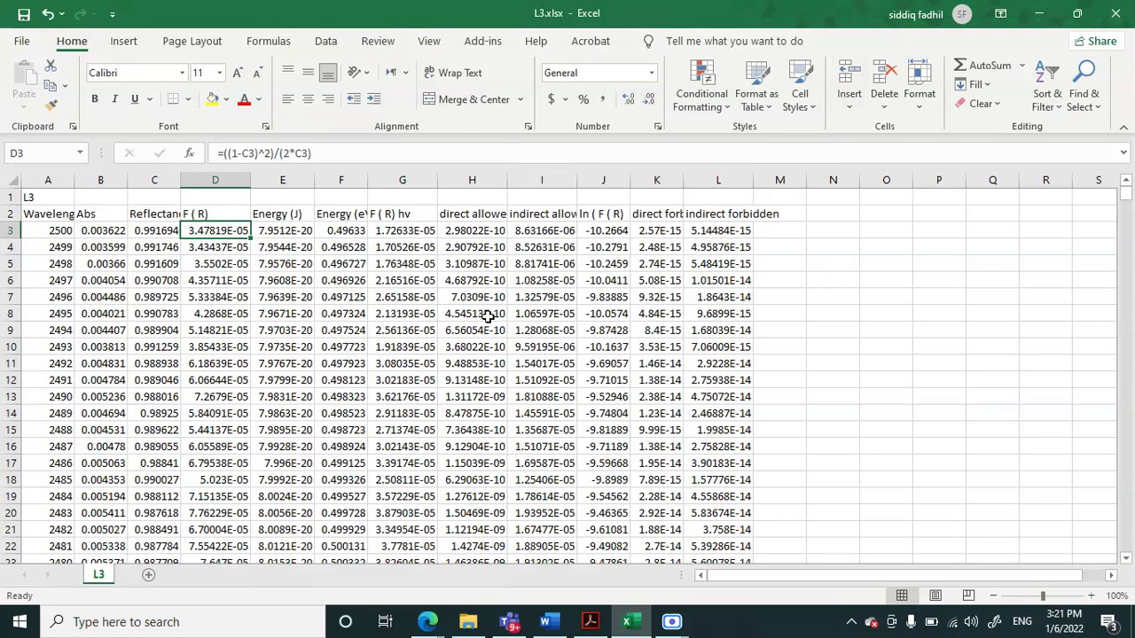
pyautogui.click(43, 233)
pyautogui.moveTo(48, 180); pyautogui.dragTo(98, 191)
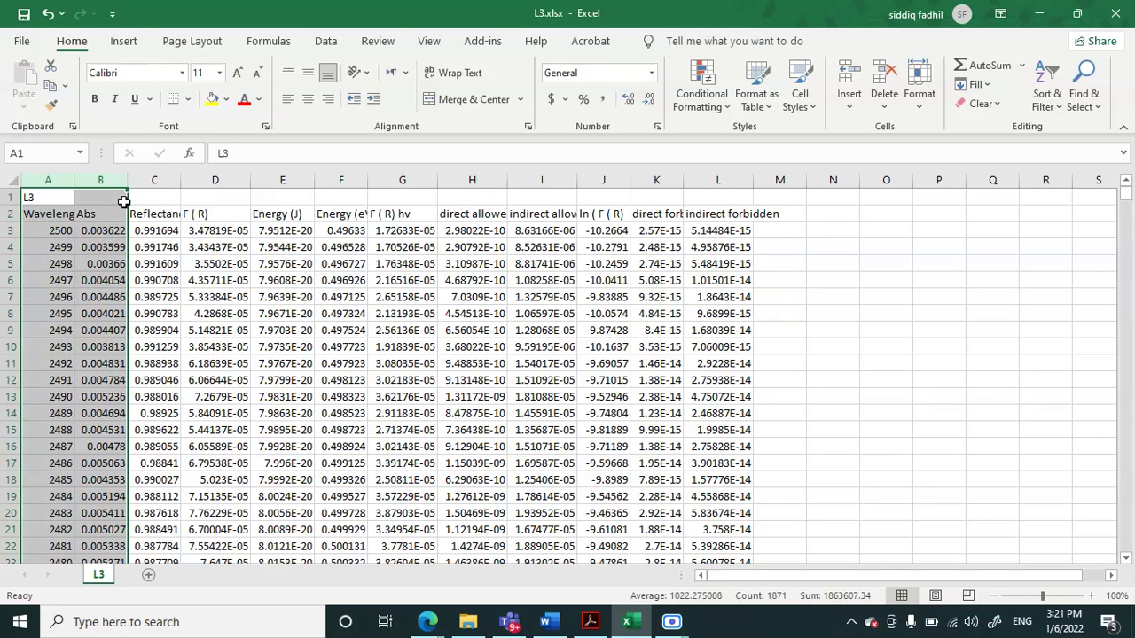
pyautogui.click(212, 98)
# Inspect the Abs value in B3, the reflectance formula =10^(-B3) in C3 and the F(R) formula in D3.
pyautogui.click(105, 234)
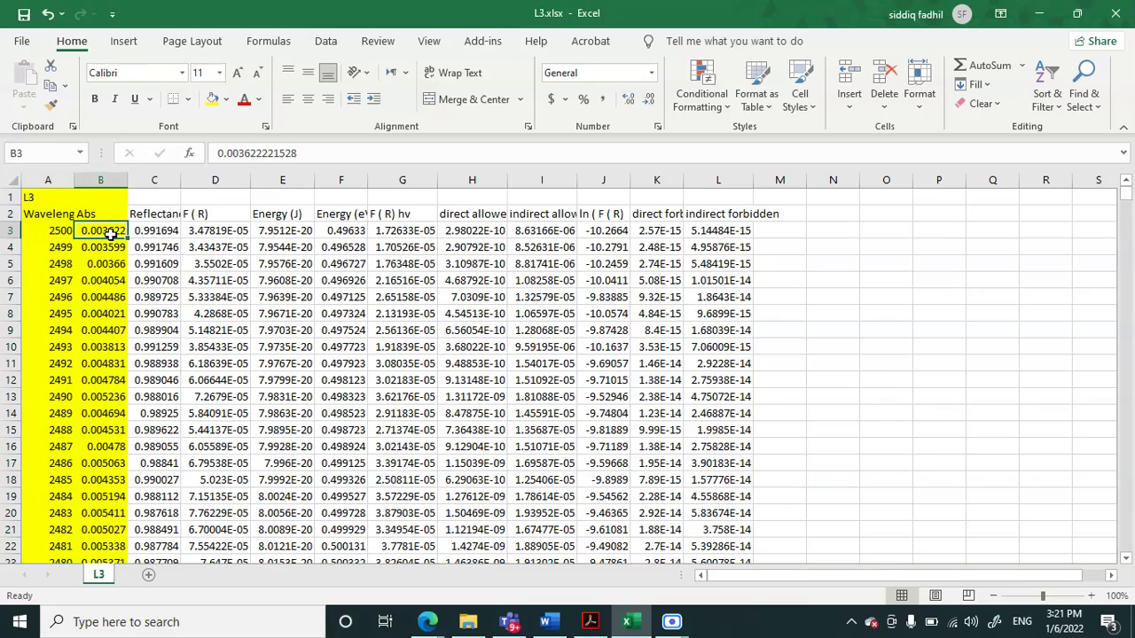
pyautogui.click(168, 232)
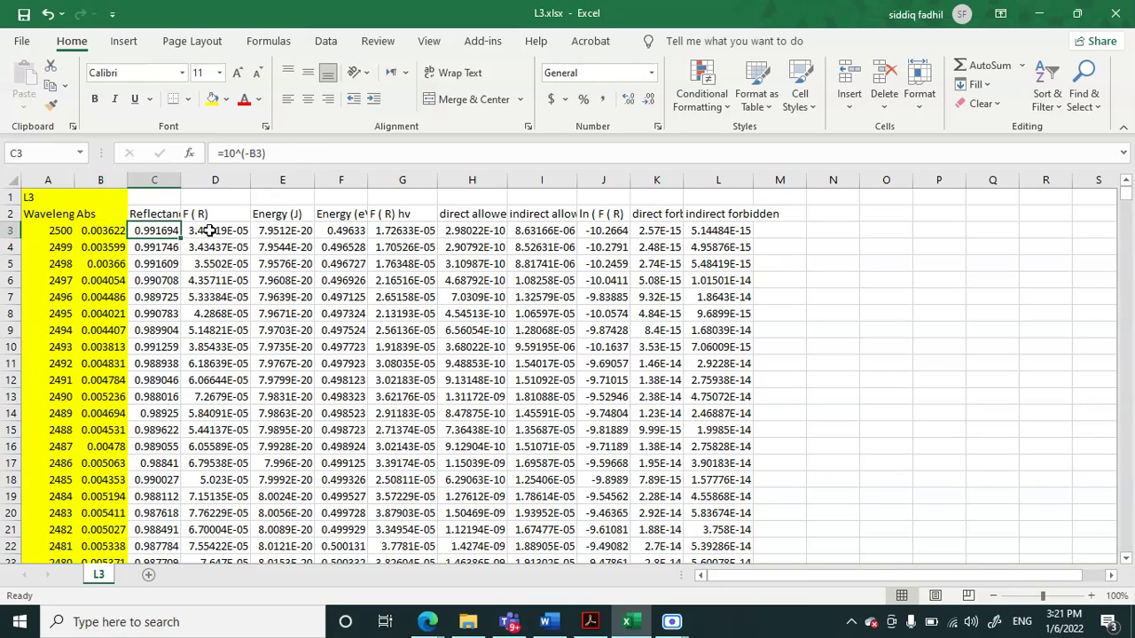
pyautogui.click(209, 231)
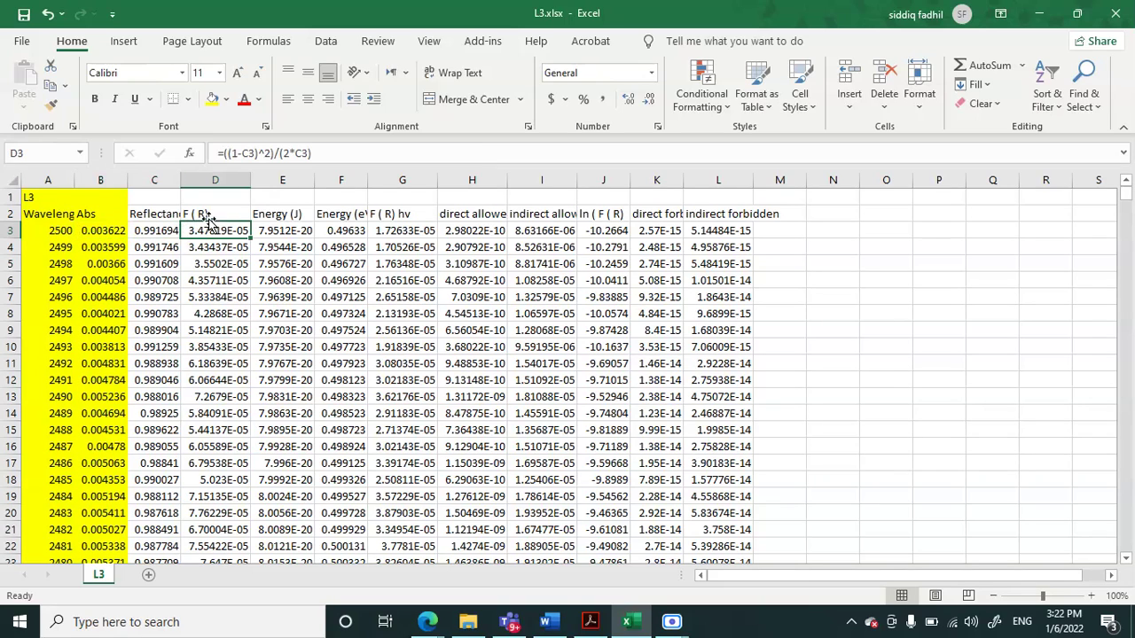
pyautogui.click(170, 232)
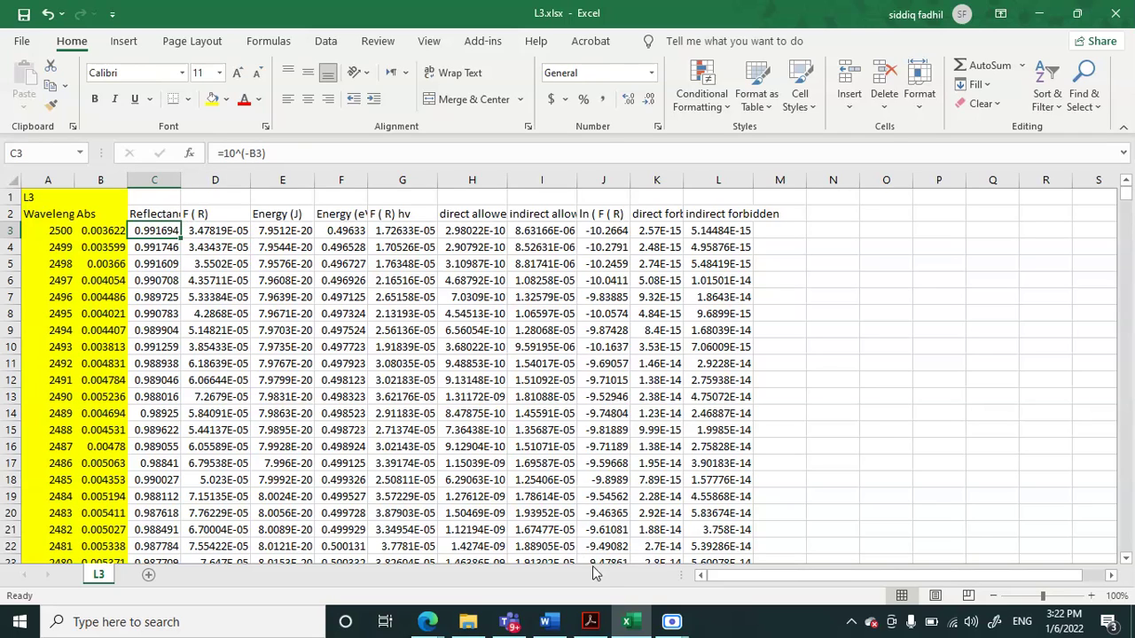
pyautogui.click(428, 622)
pyautogui.click(337, 549)
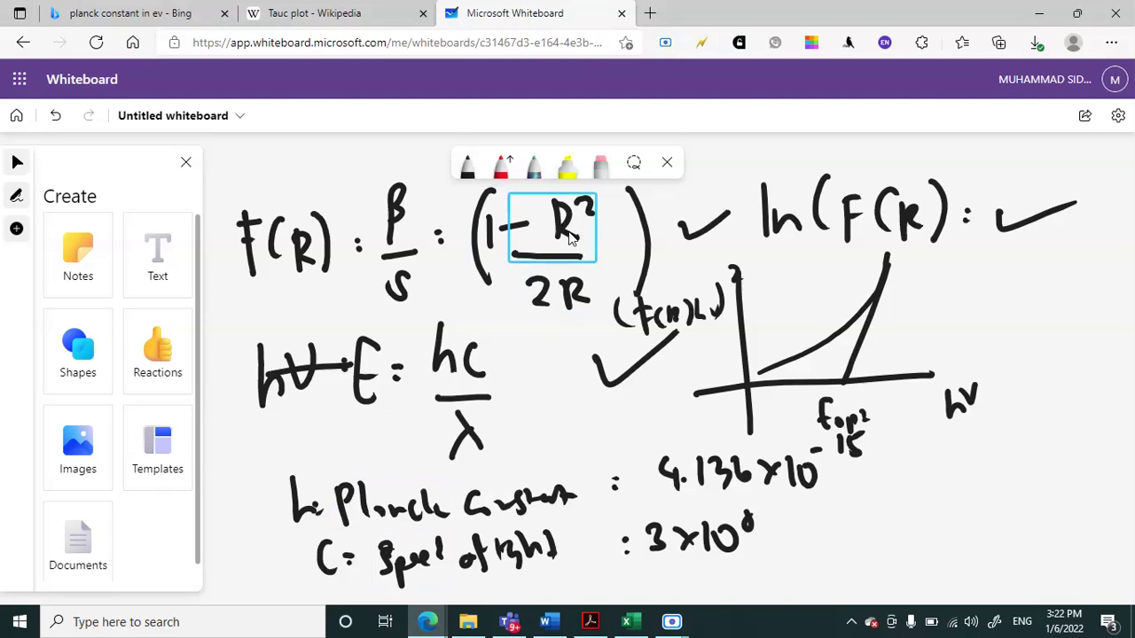
pyautogui.click(1042, 21)
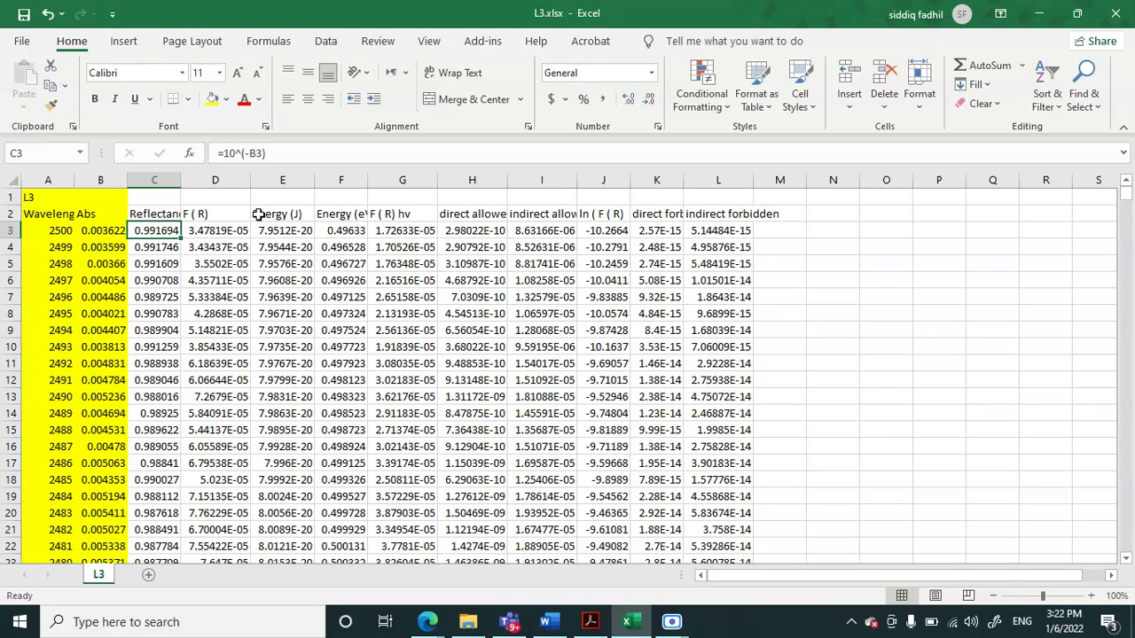
pyautogui.click(296, 227)
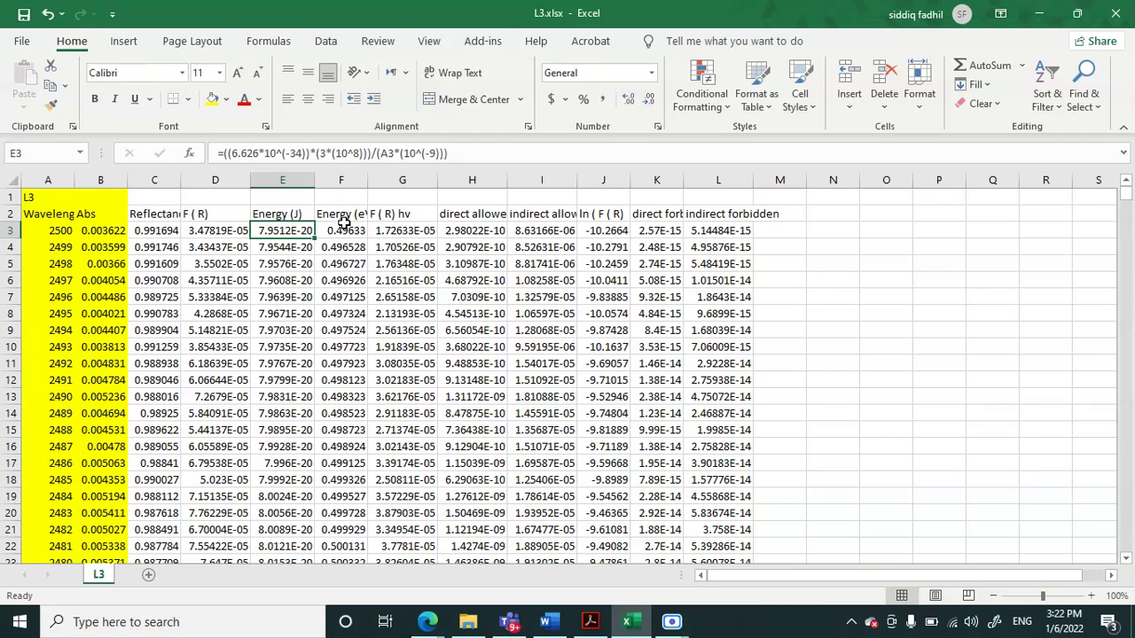
pyautogui.click(347, 218)
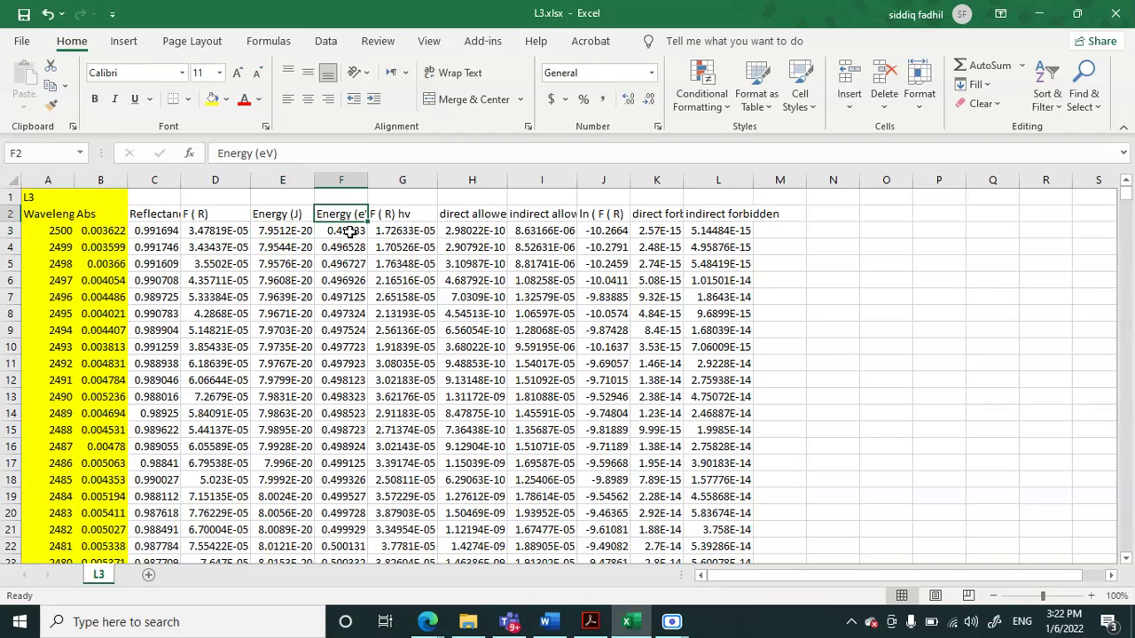
pyautogui.click(349, 232)
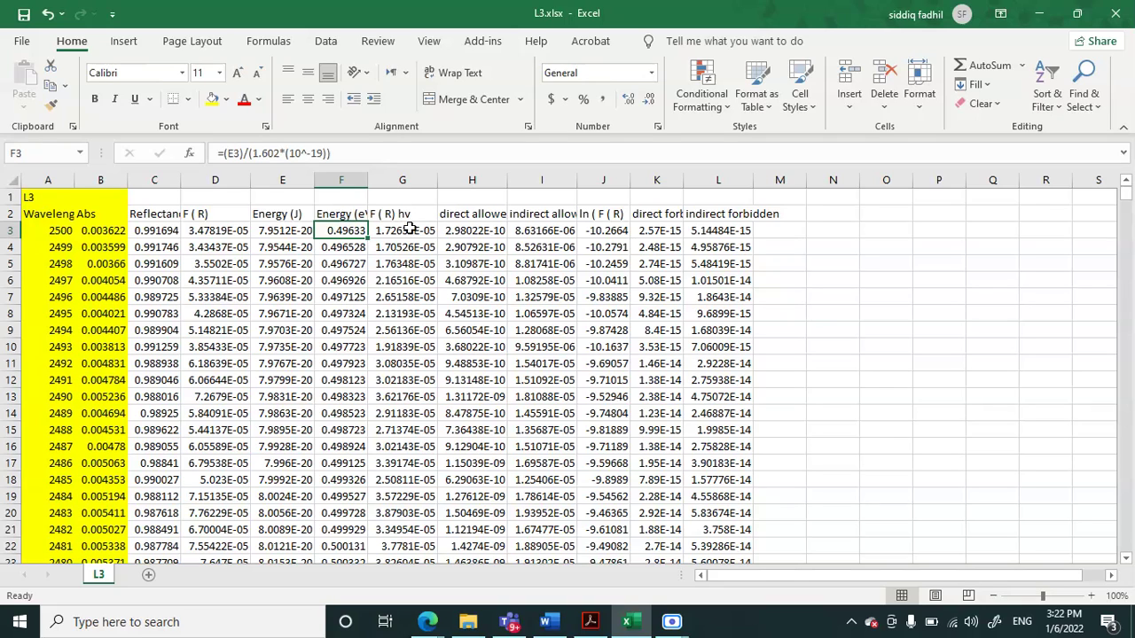
pyautogui.click(470, 231)
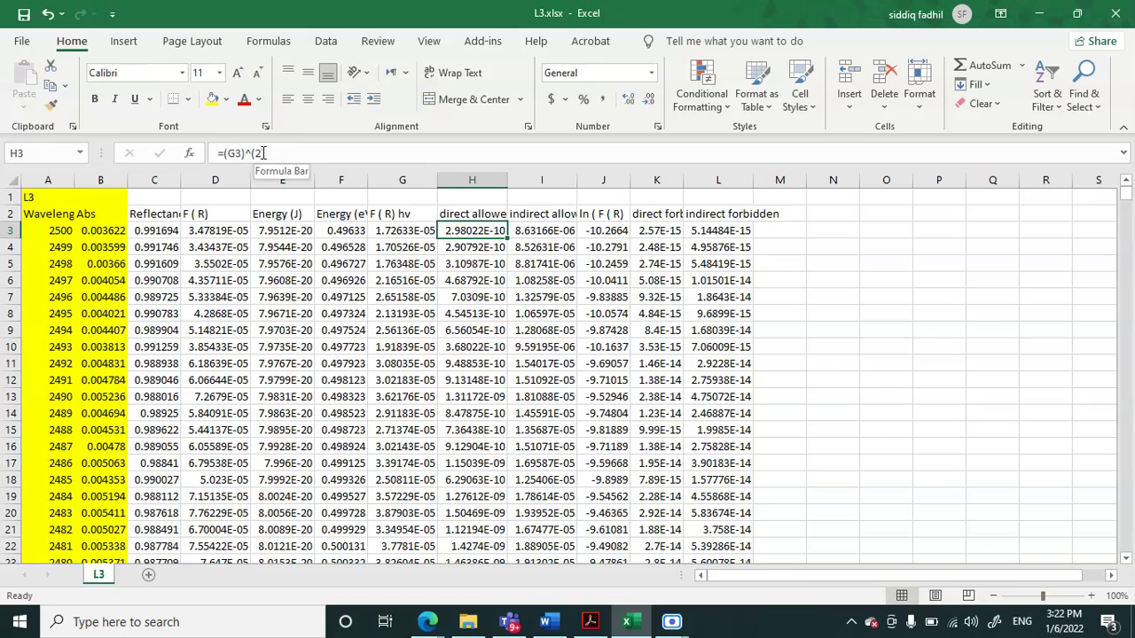
pyautogui.click(545, 231)
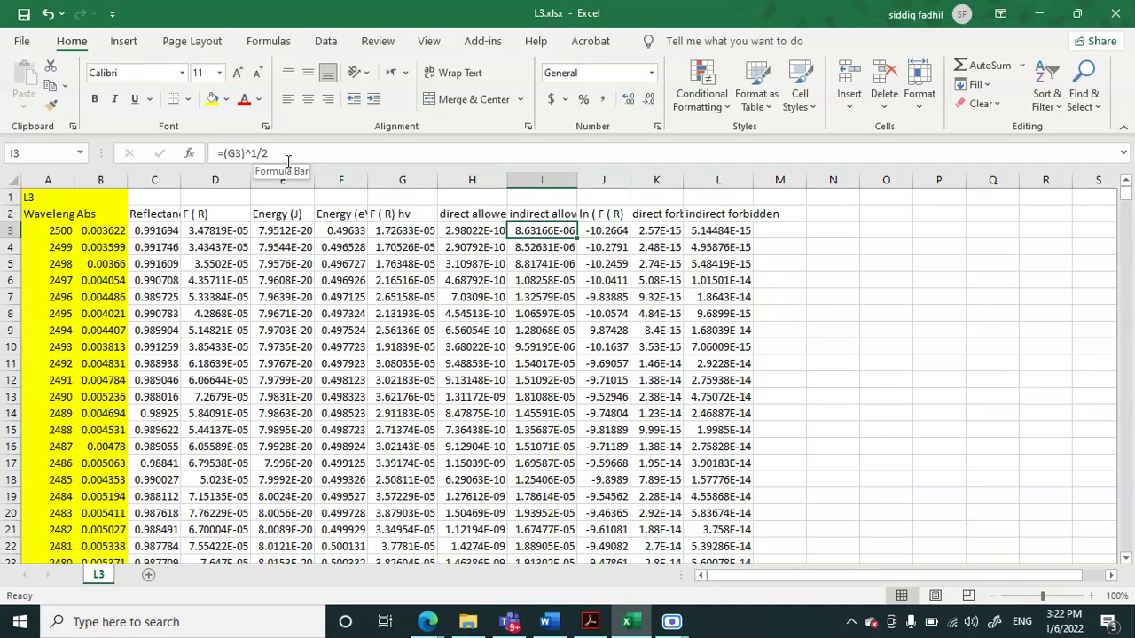
pyautogui.click(642, 232)
pyautogui.click(663, 218)
pyautogui.click(666, 230)
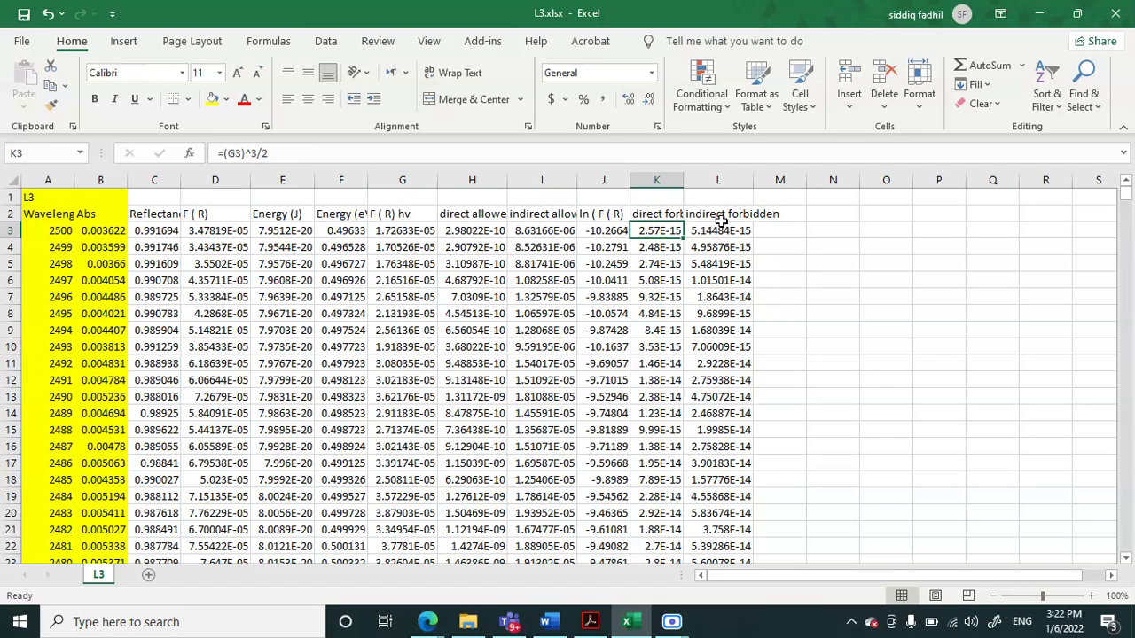
pyautogui.click(723, 228)
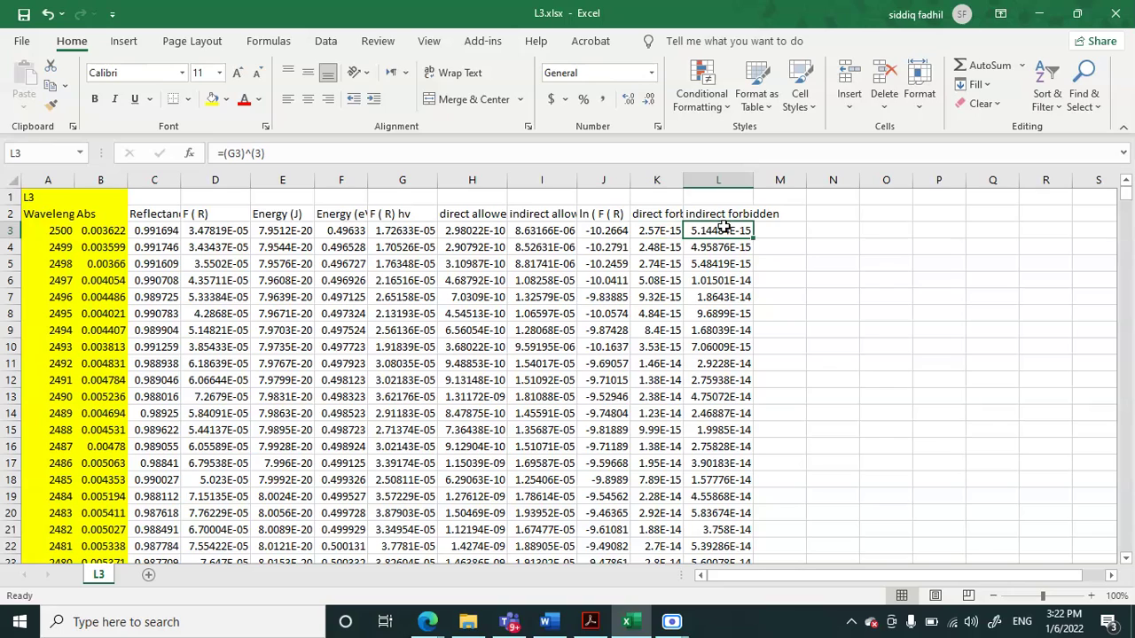
pyautogui.click(660, 215)
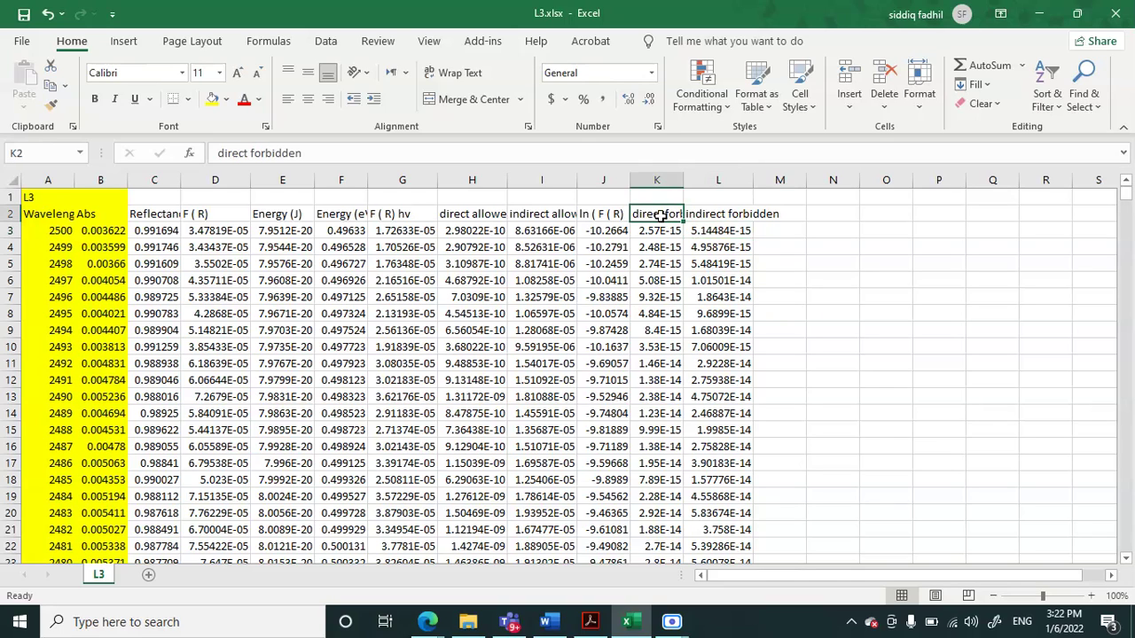
pyautogui.click(654, 232)
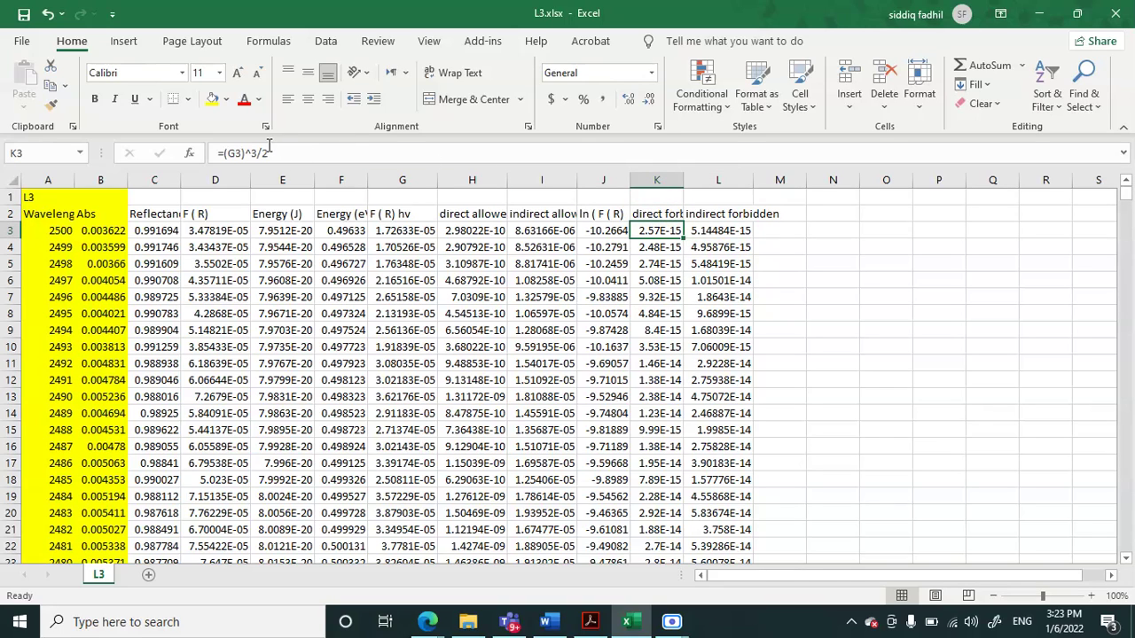
# Prefix the K2 heading with 'in' so it reads indirect forbidden.
pyautogui.click(638, 219)
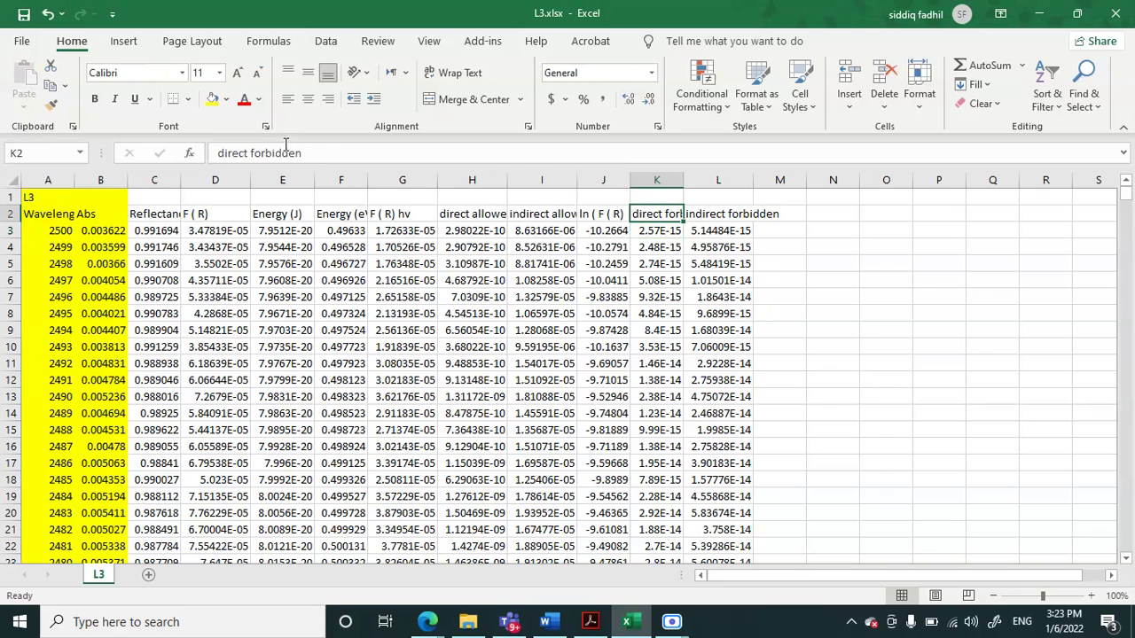
pyautogui.click(219, 153)
pyautogui.write('i')
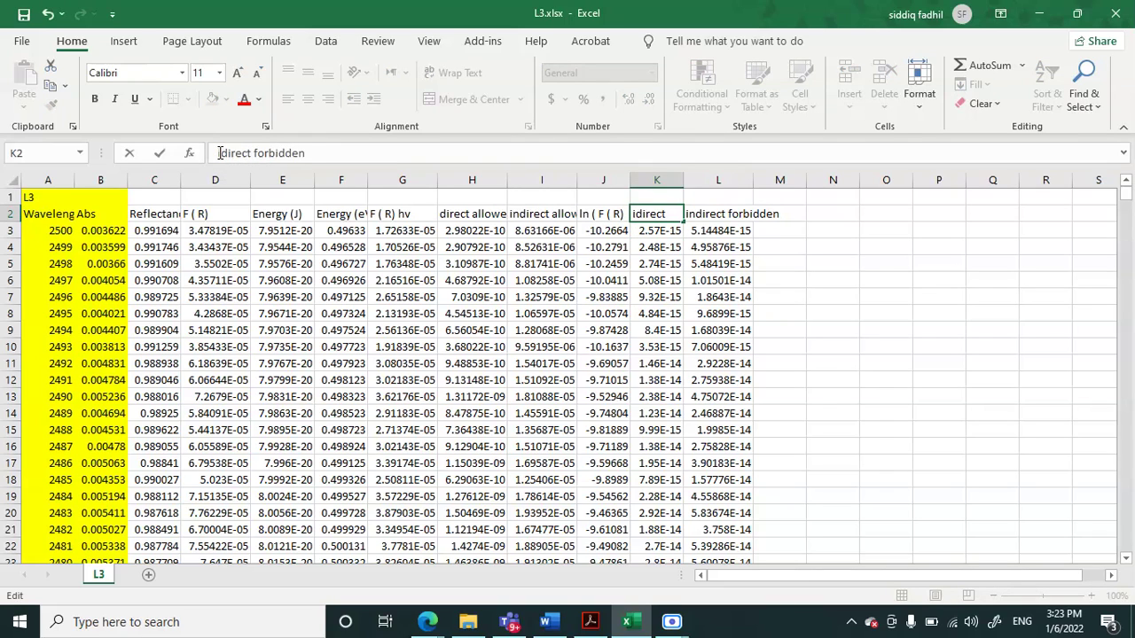
pyautogui.write('n')
pyautogui.press('Tab')
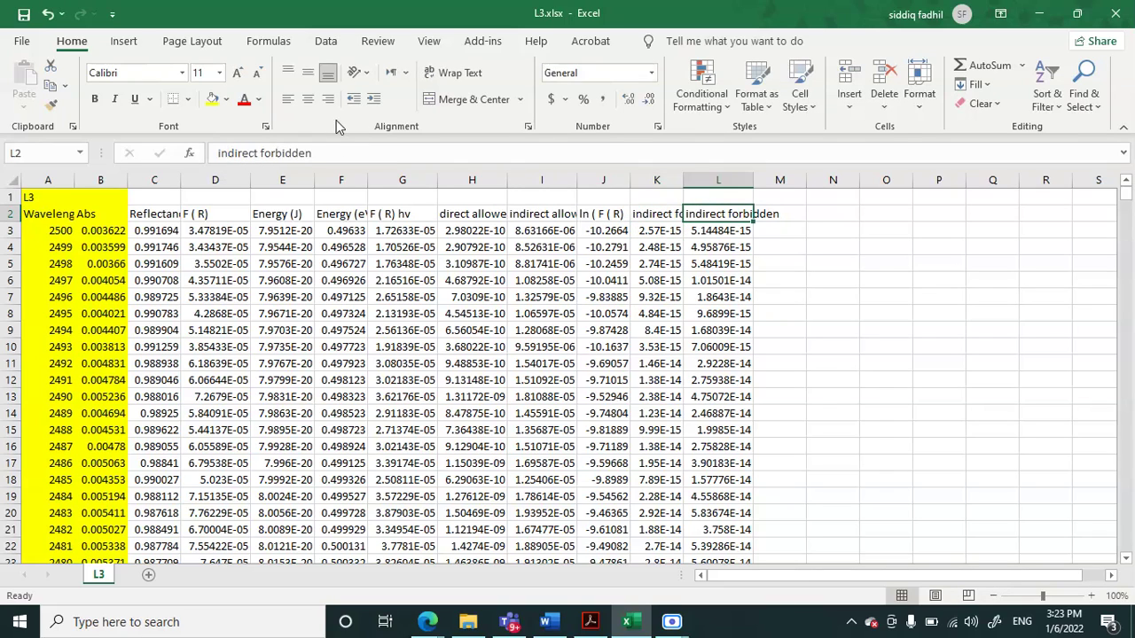
pyautogui.click(717, 232)
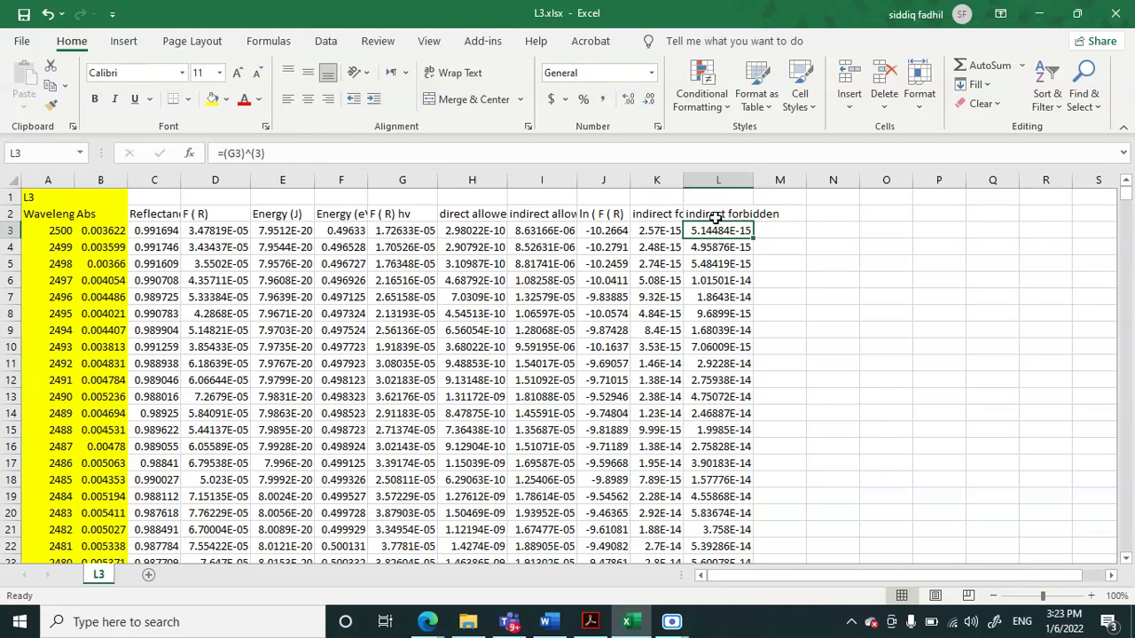
# Remove 'in' from the L2 heading so it reads direct forbidden, then check J3's LN(D3) formula.
pyautogui.click(714, 218)
pyautogui.click(229, 153)
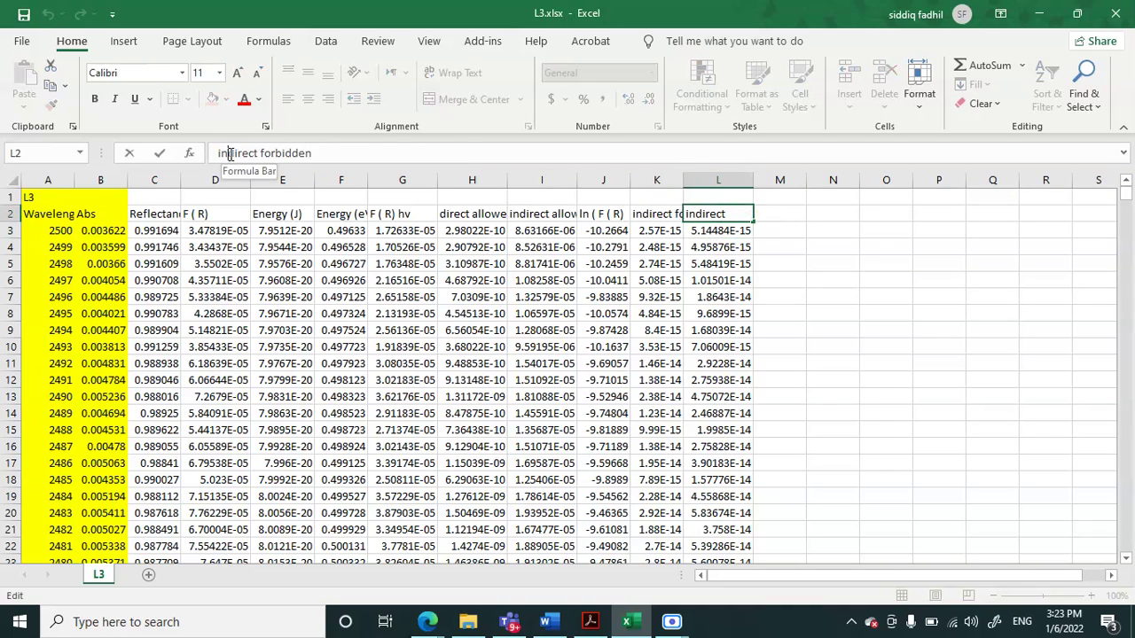
pyautogui.press('BackSpace')
pyautogui.press('BackSpace')
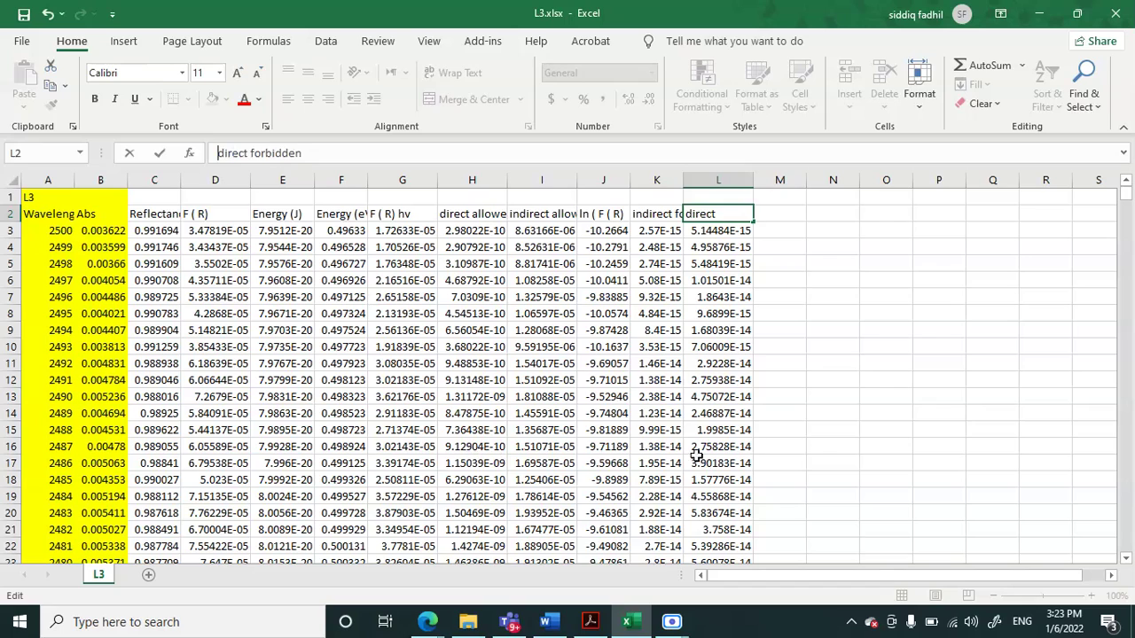
pyautogui.click(750, 364)
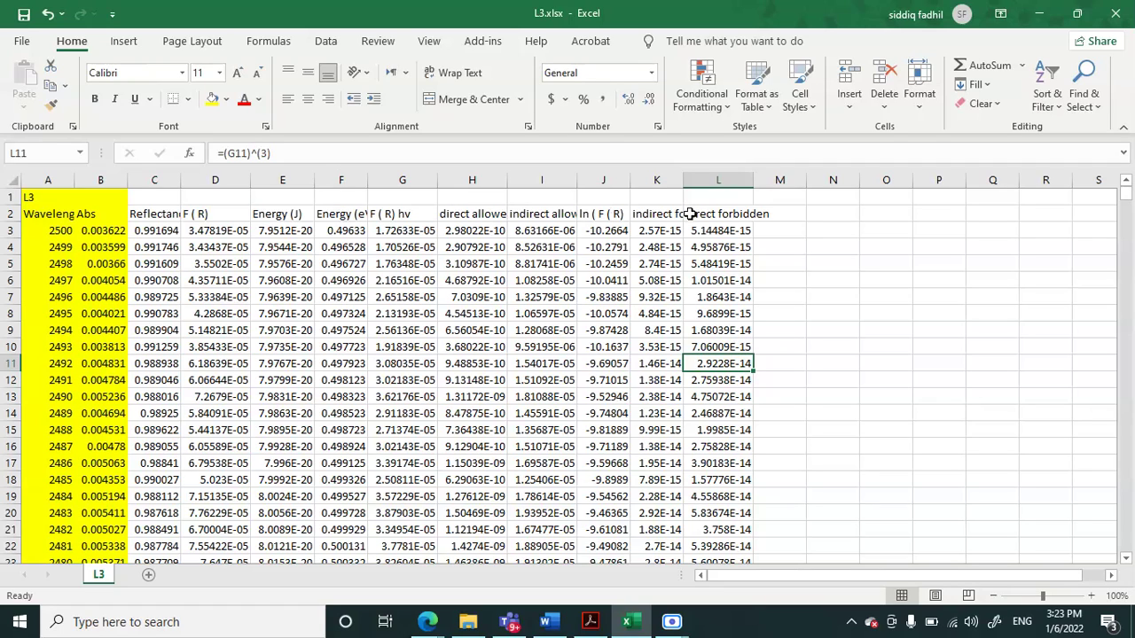
pyautogui.click(605, 230)
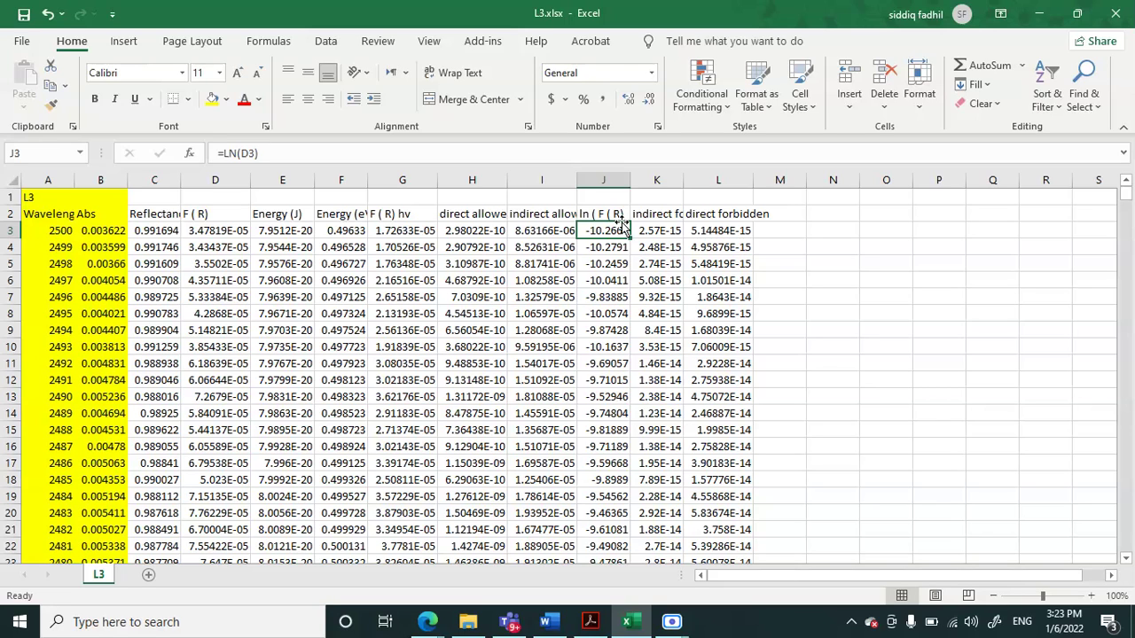
# Check the Tauc plot Wikipedia article's exponents r = 1/2, 3/2, 2 and 3, then return to the whiteboard.
pyautogui.click(449, 603)
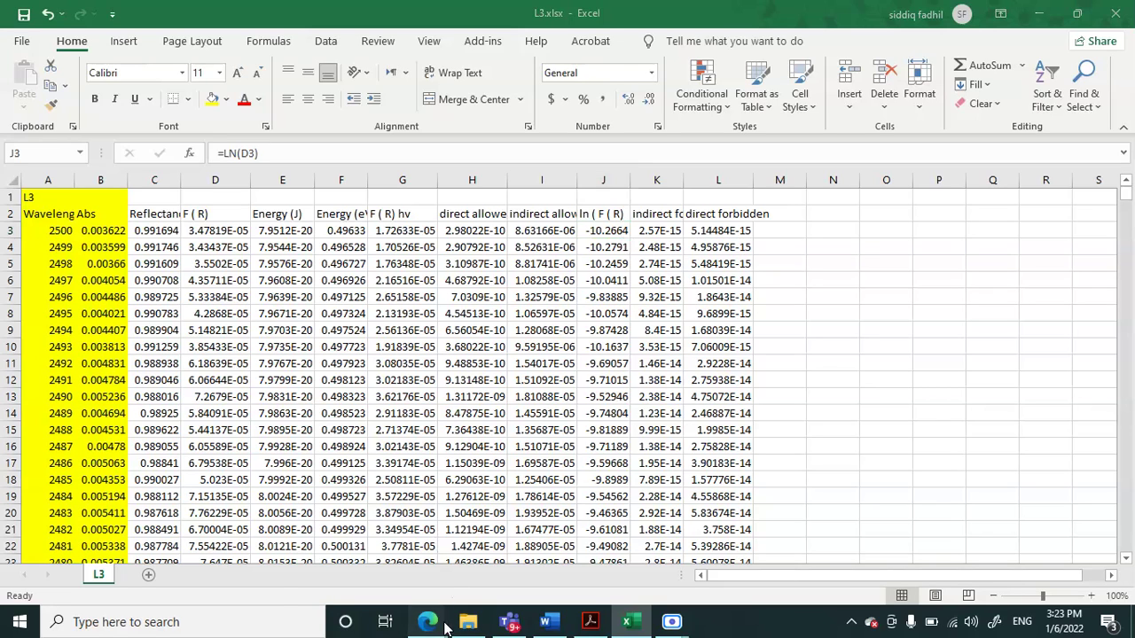
pyautogui.click(401, 573)
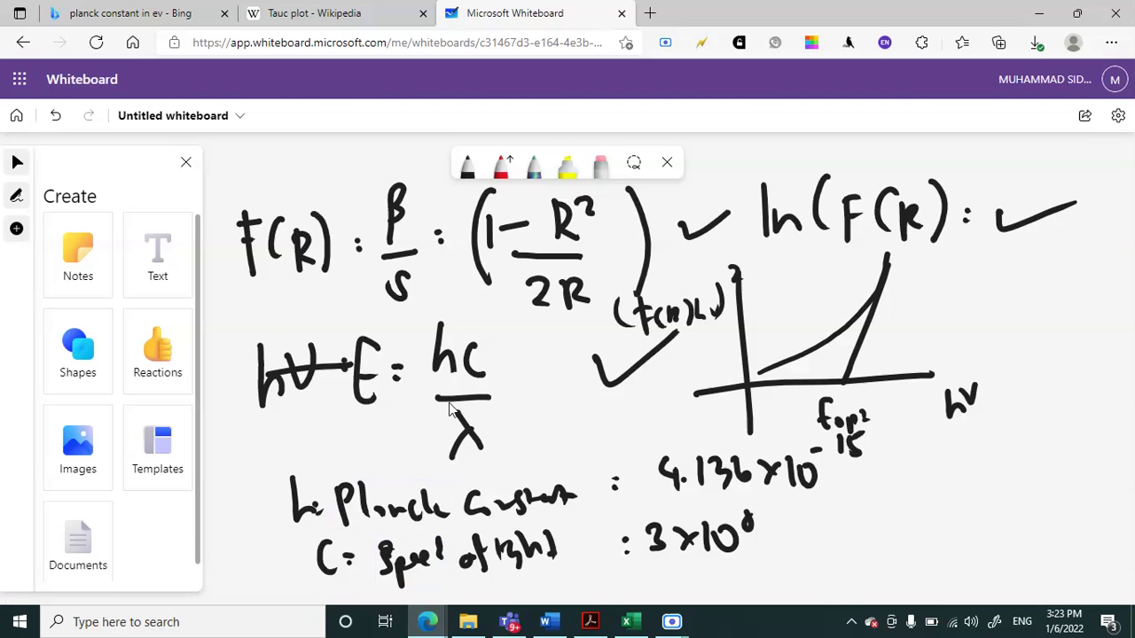
pyautogui.click(363, 17)
pyautogui.scroll(-1, 581, 266)
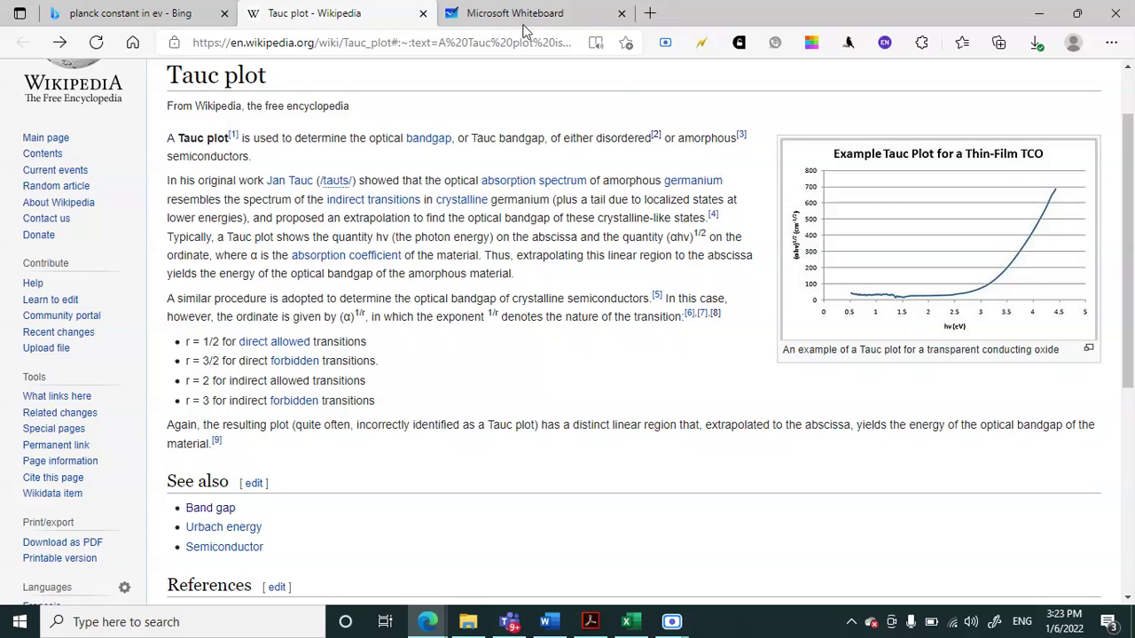
pyautogui.click(551, 11)
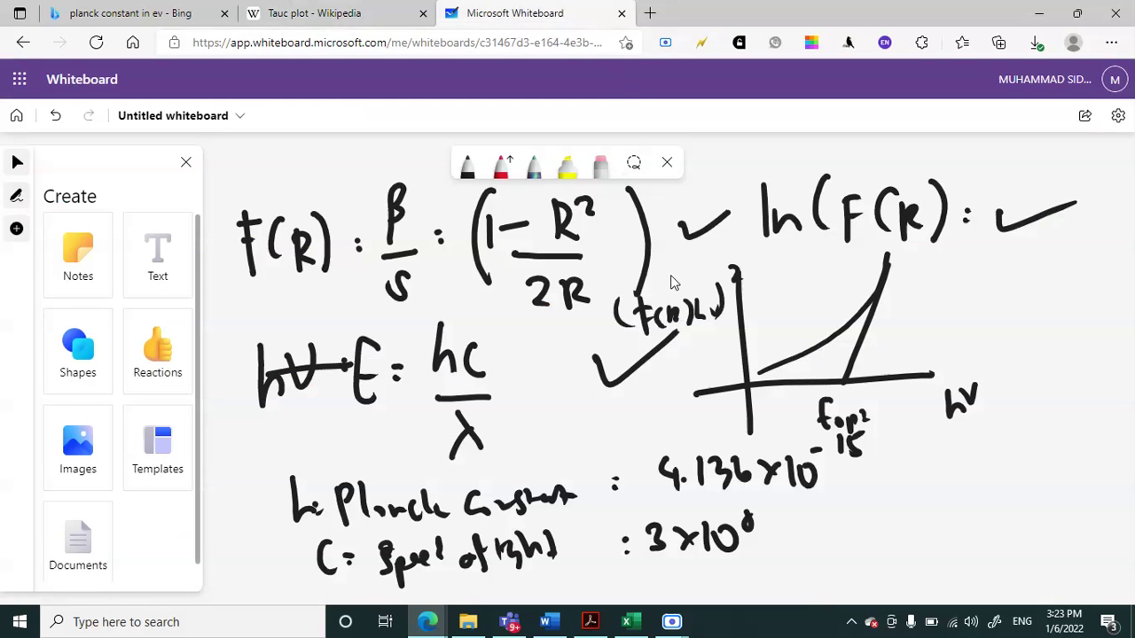